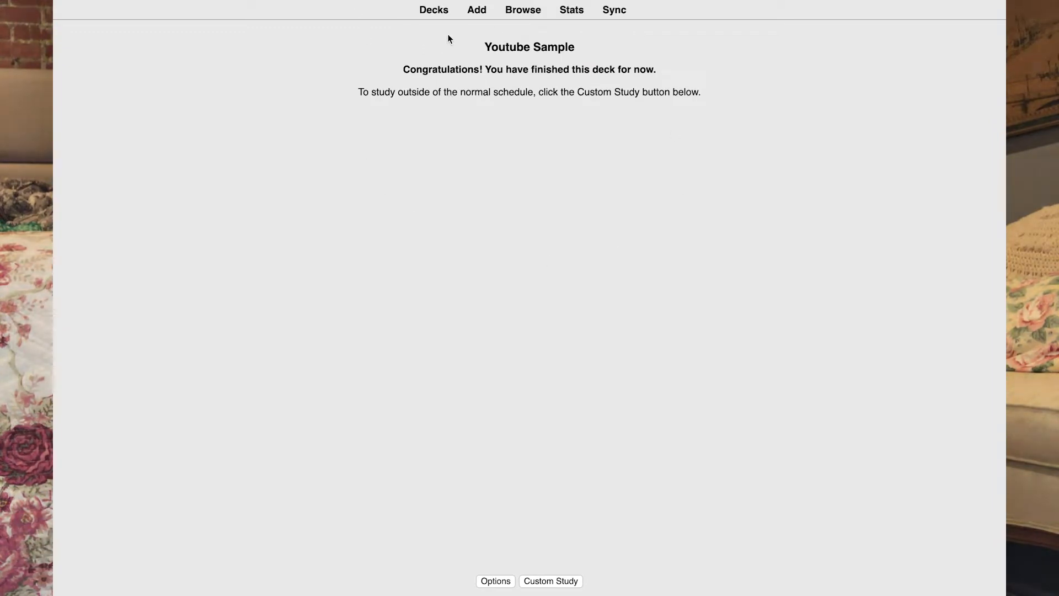
- Open the options of the Youtube Sample deck and look through every settings category of the Default options group
left_click(436, 12)
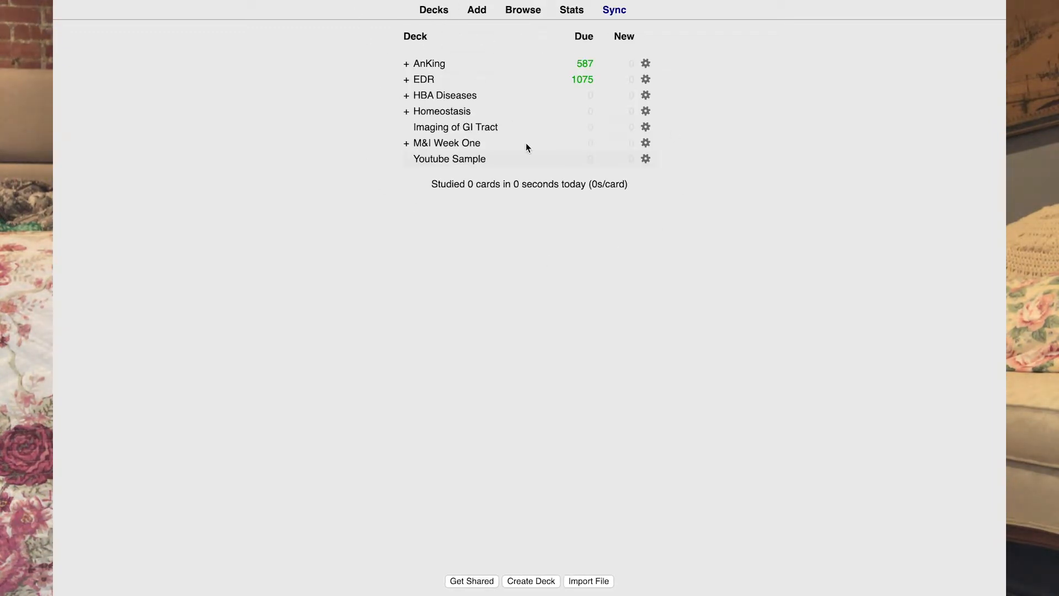
left_click(646, 159)
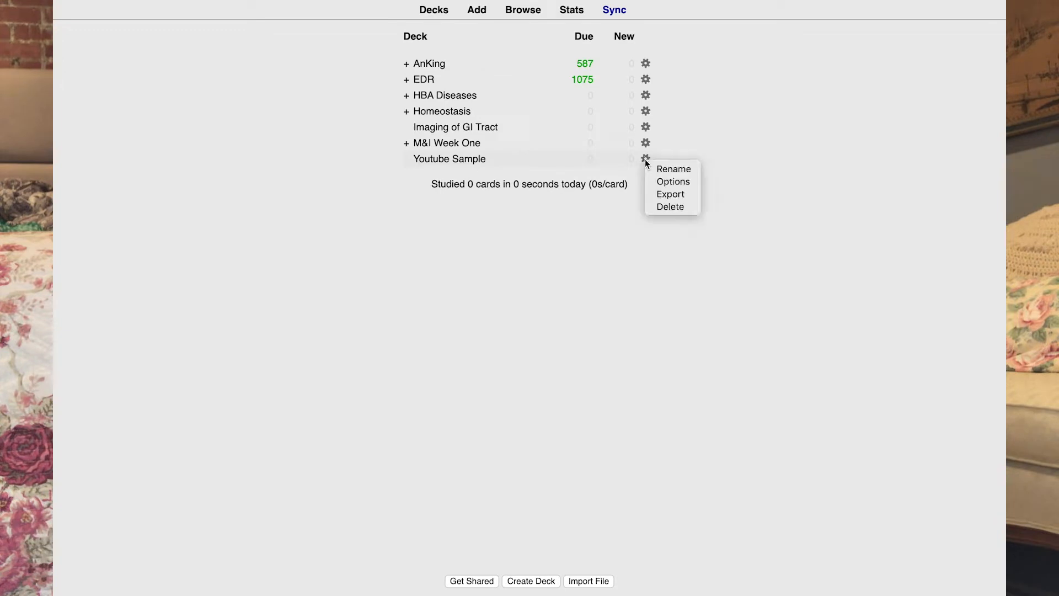
left_click(646, 159)
left_click(645, 160)
left_click(678, 184)
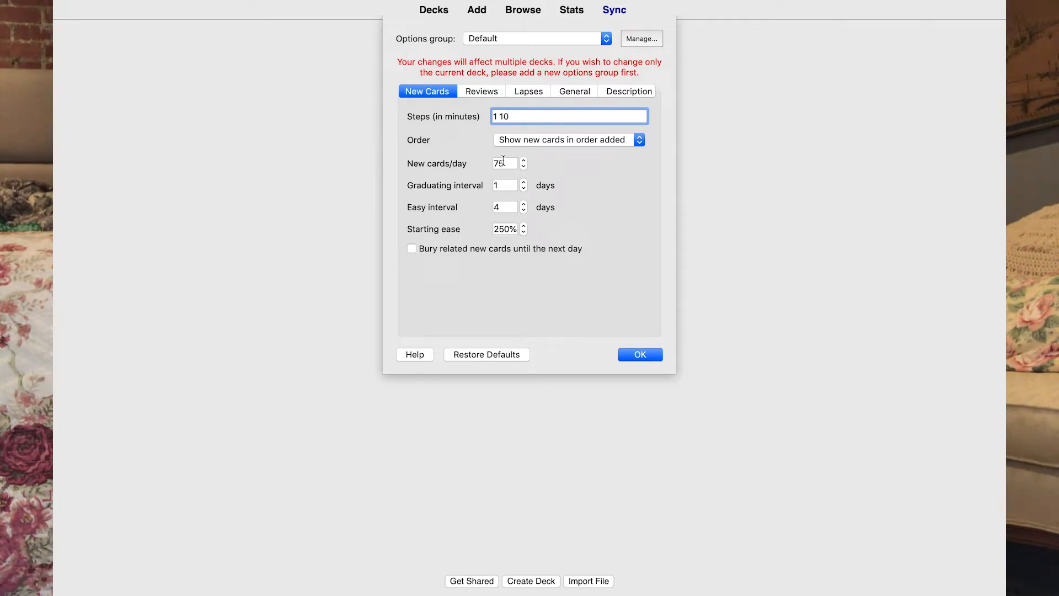
left_click(477, 92)
left_click(527, 92)
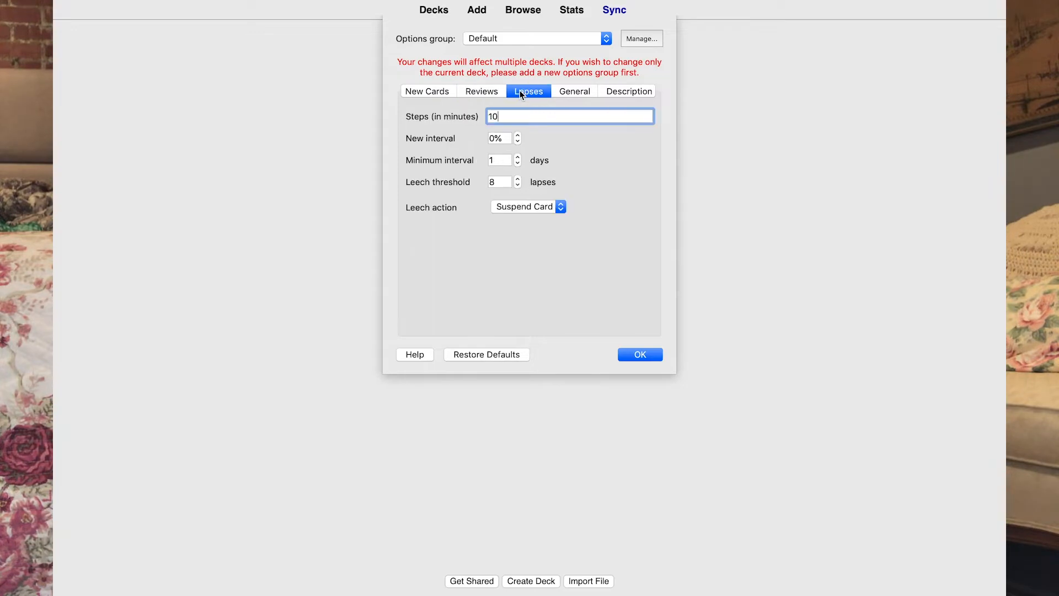
left_click(567, 92)
left_click(627, 95)
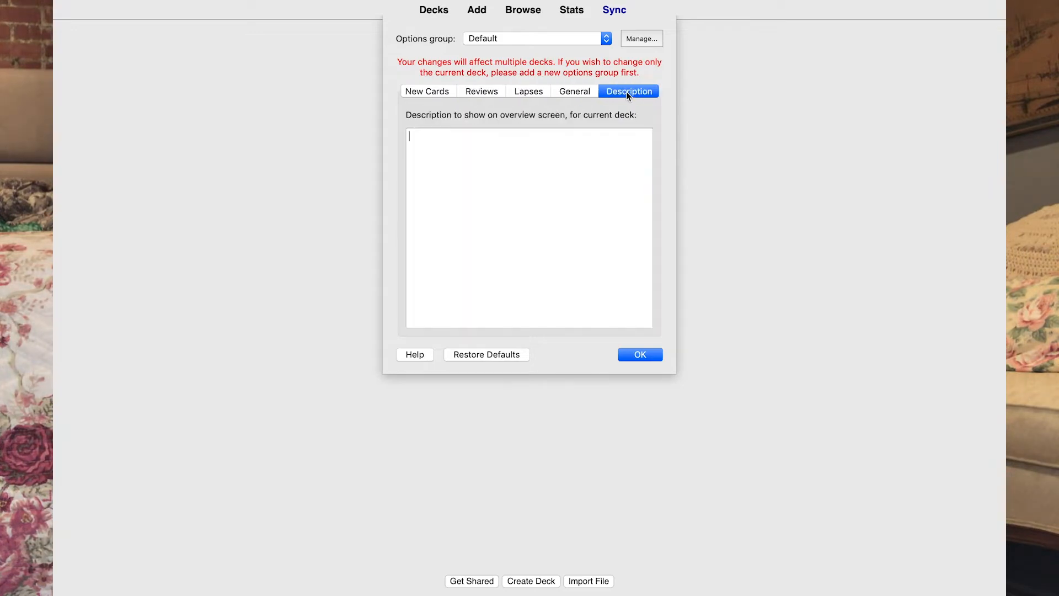
left_click(432, 89)
- Switch the deck to the "Big Sad and Big B@d" options group, keeping new cards in random order
left_click(515, 40)
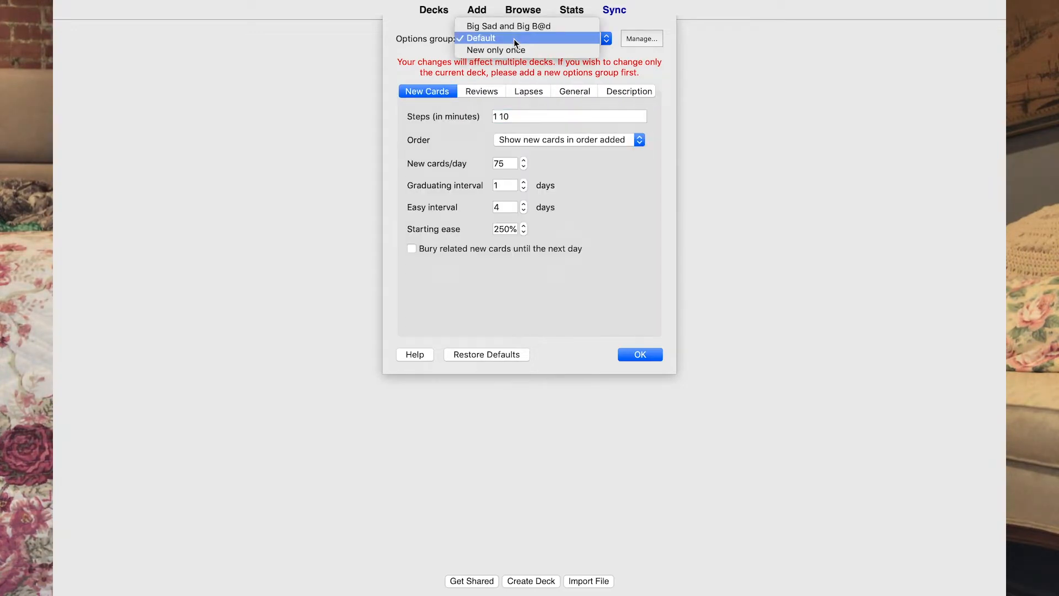
left_click(519, 27)
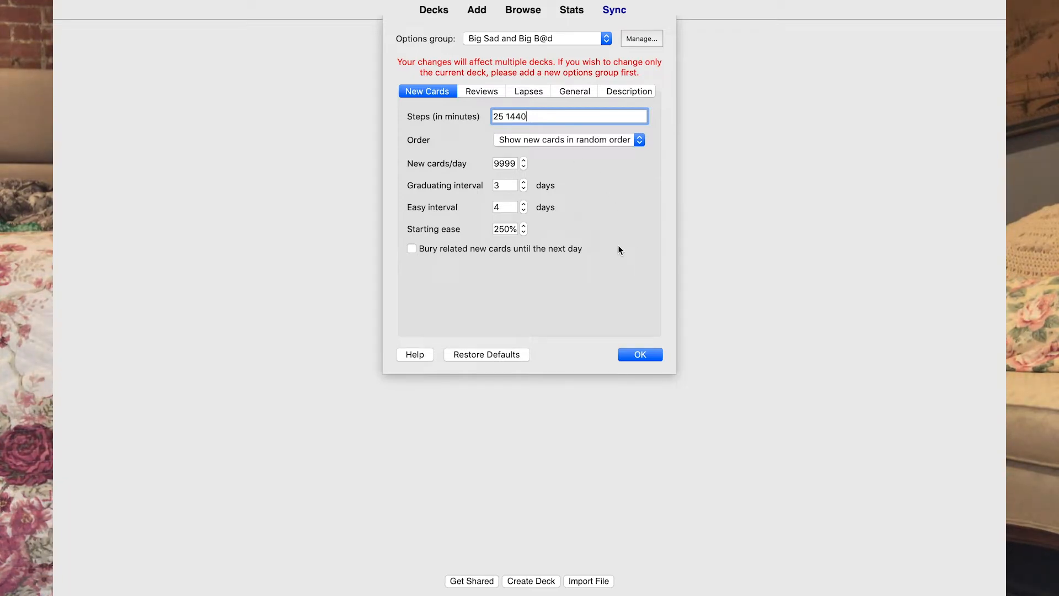
left_click(568, 143)
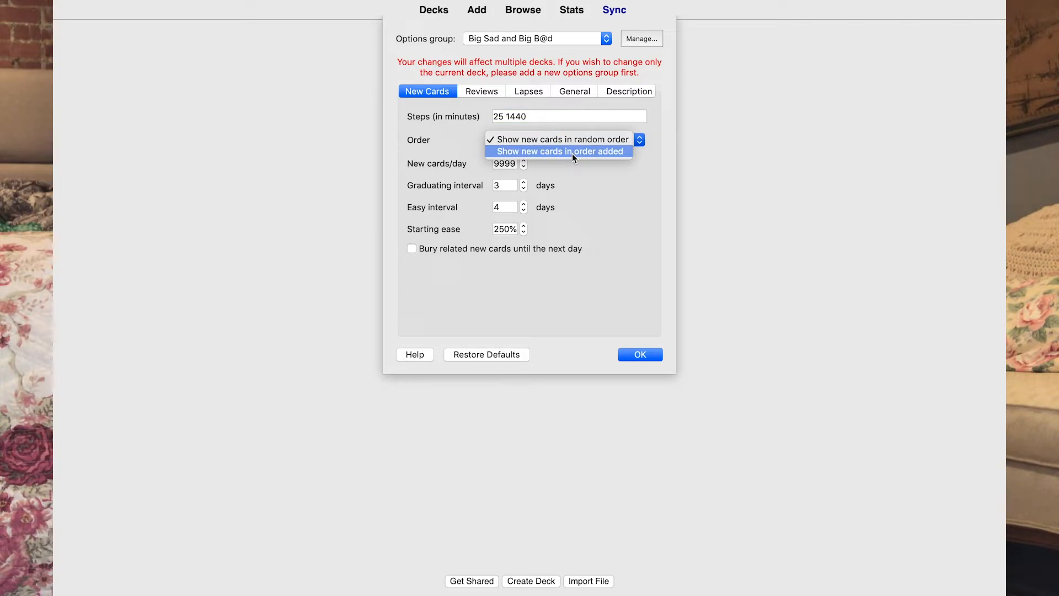
left_click(582, 141)
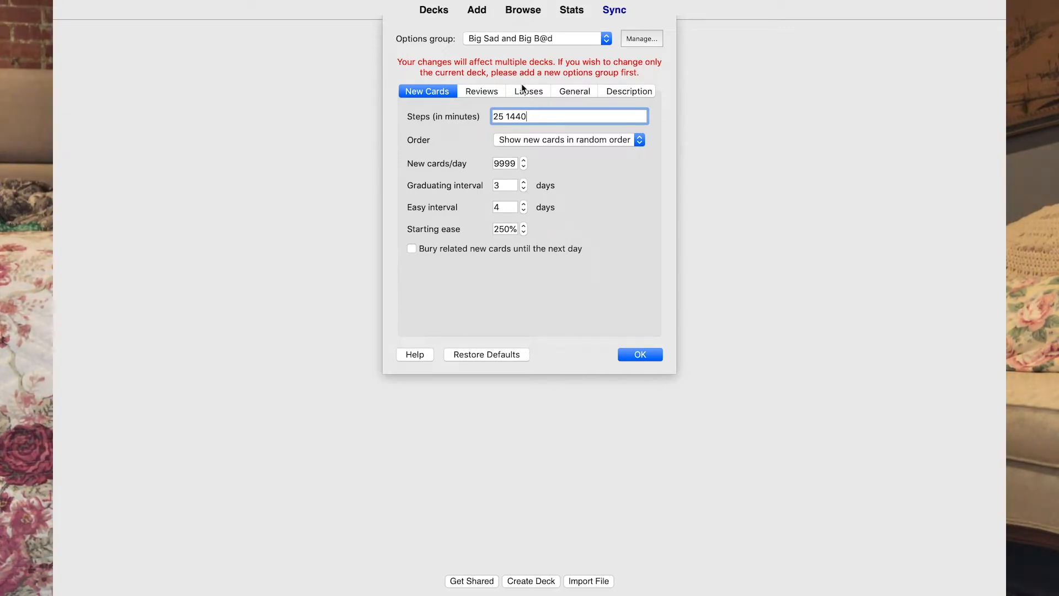
- Check the group's review, lapse, general and description settings and save the deck options
left_click(477, 92)
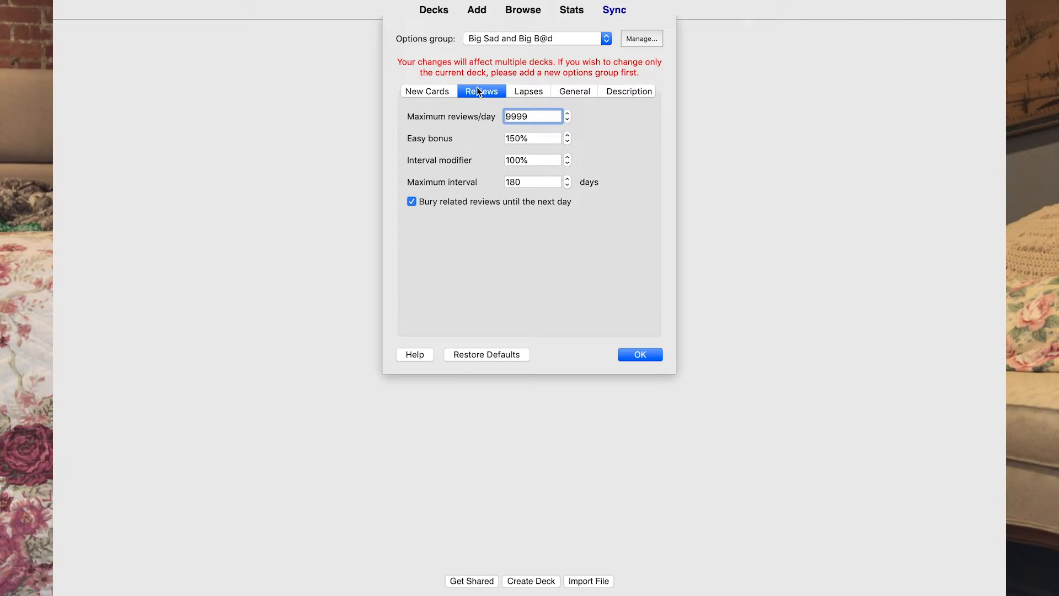
left_click(524, 89)
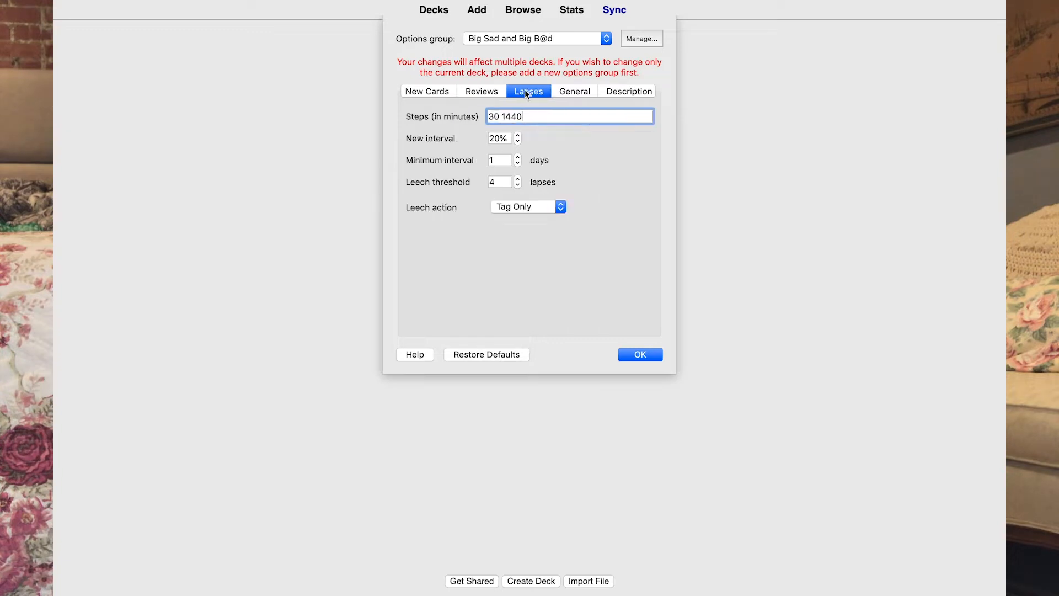
left_click(578, 90)
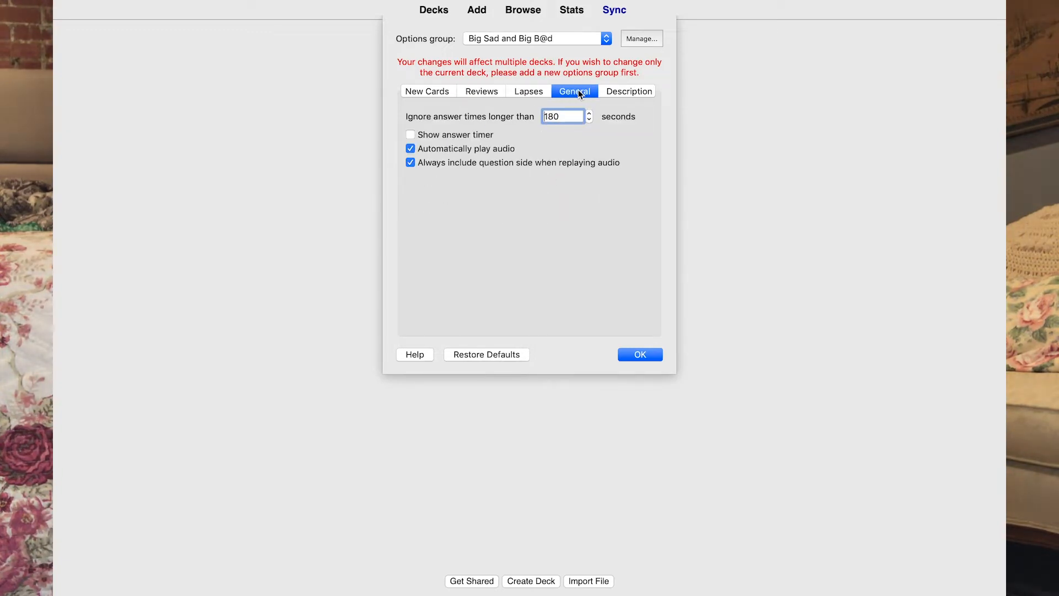
left_click(633, 94)
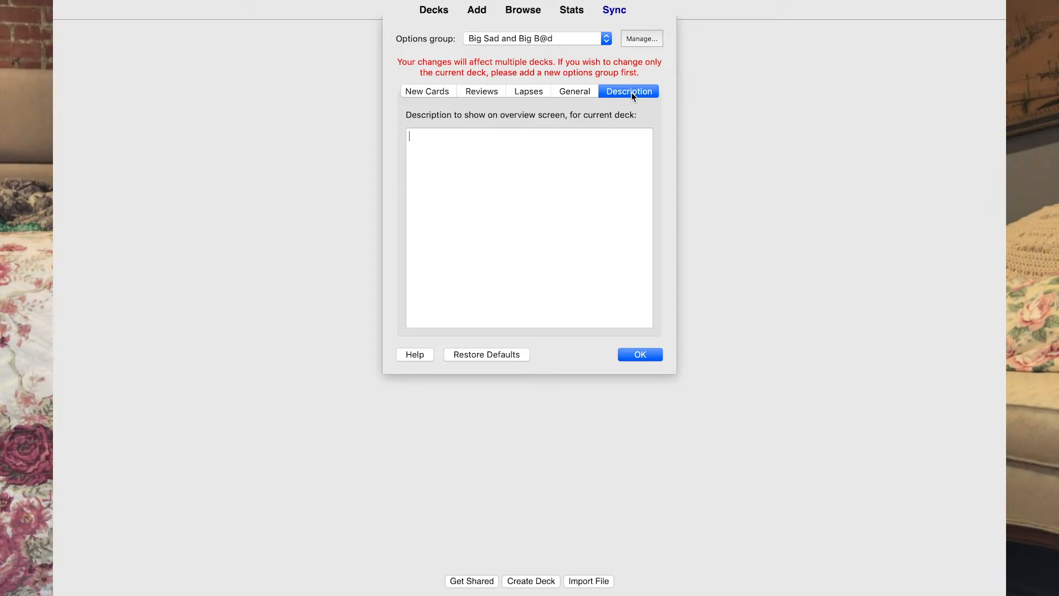
left_click(431, 91)
left_click(639, 356)
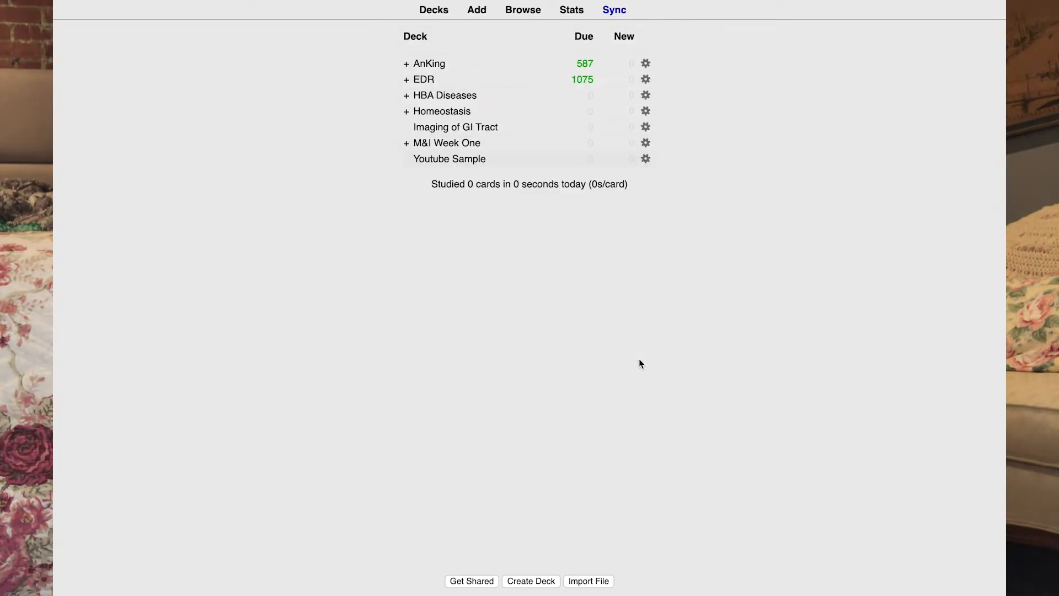
- Reopen the Youtube Sample deck's options to check the selected options group, keeping "Big Sad and Big B@d"
left_click(646, 159)
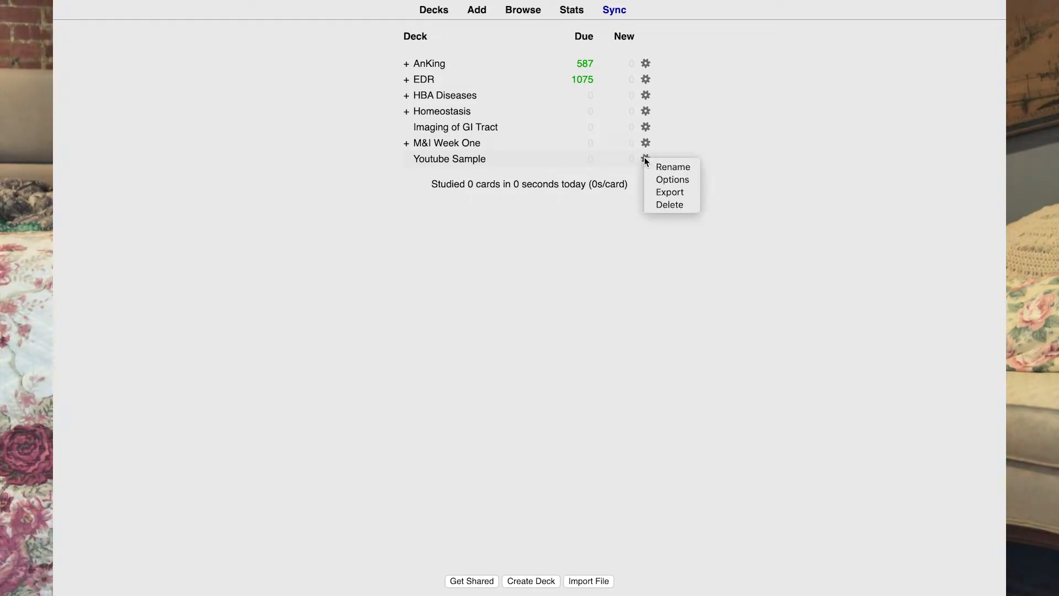
left_click(660, 183)
left_click(548, 36)
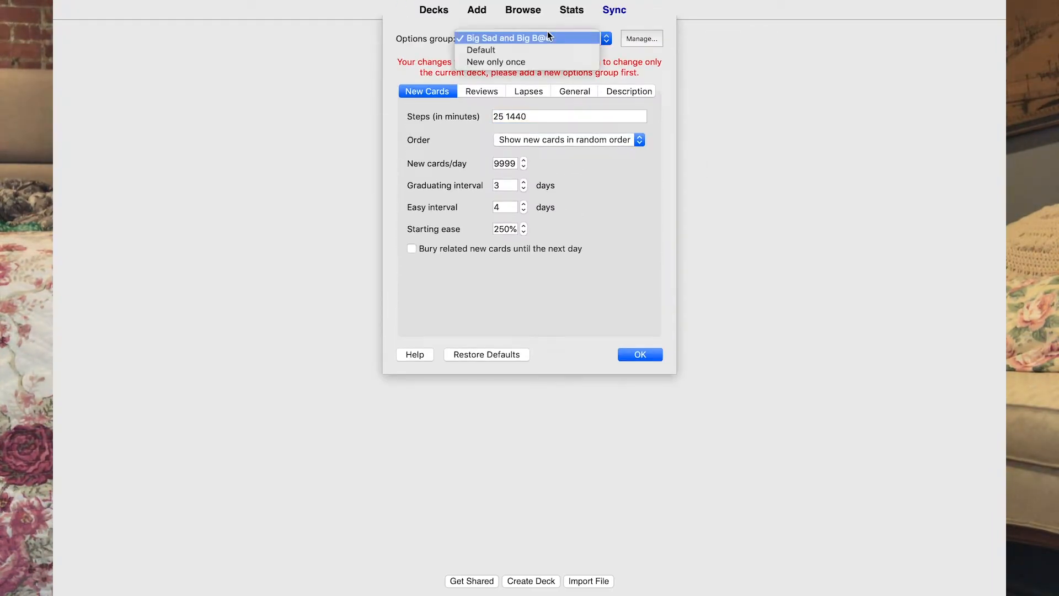
left_click(547, 33)
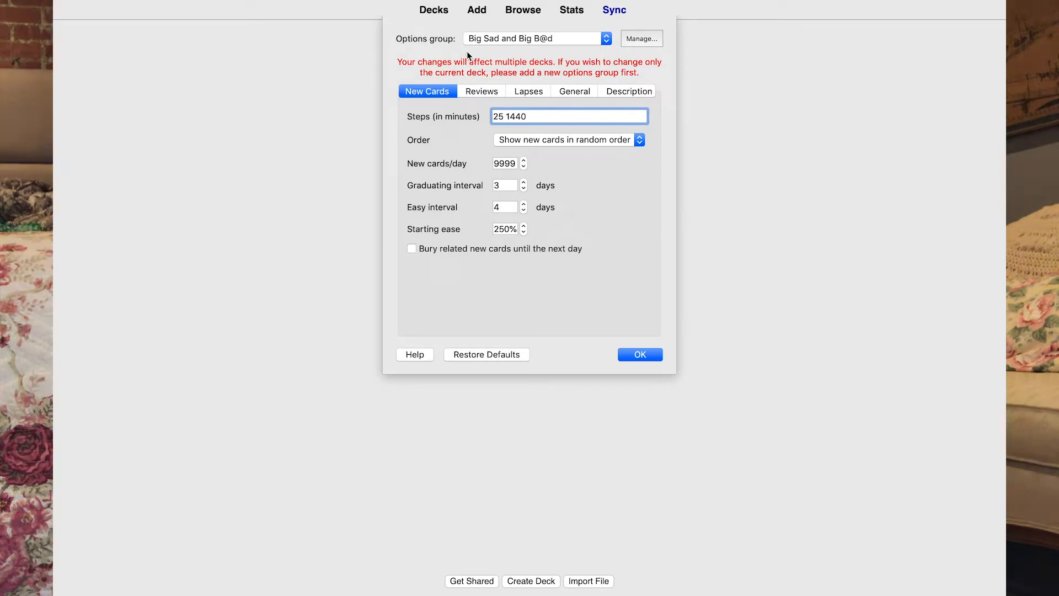
left_click(639, 356)
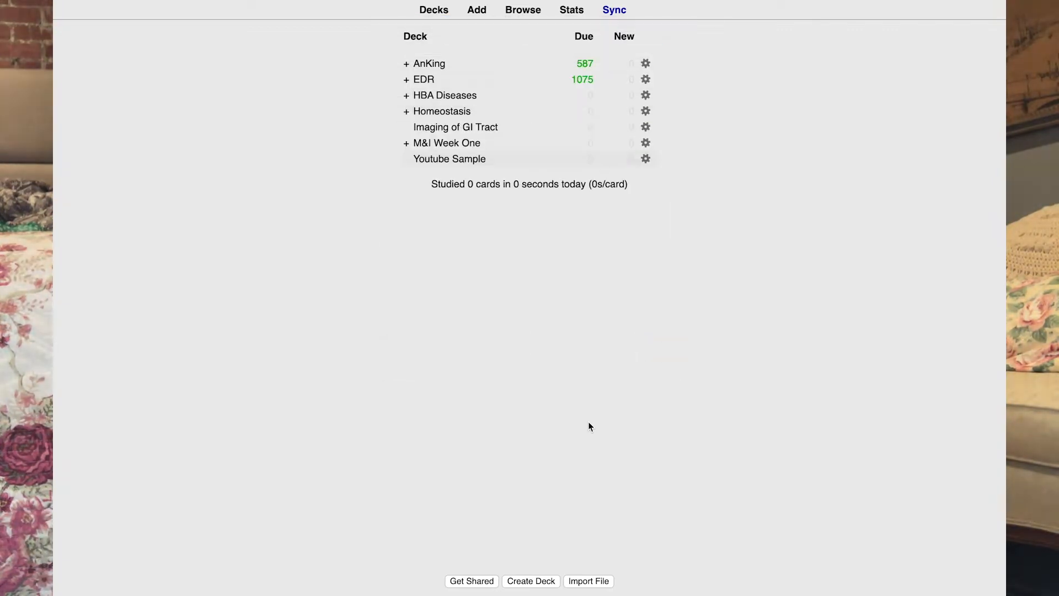
- Start a new Cloze note in the Youtube Sample deck with the text "We should subscribe at the end of the video"
left_click(433, 160)
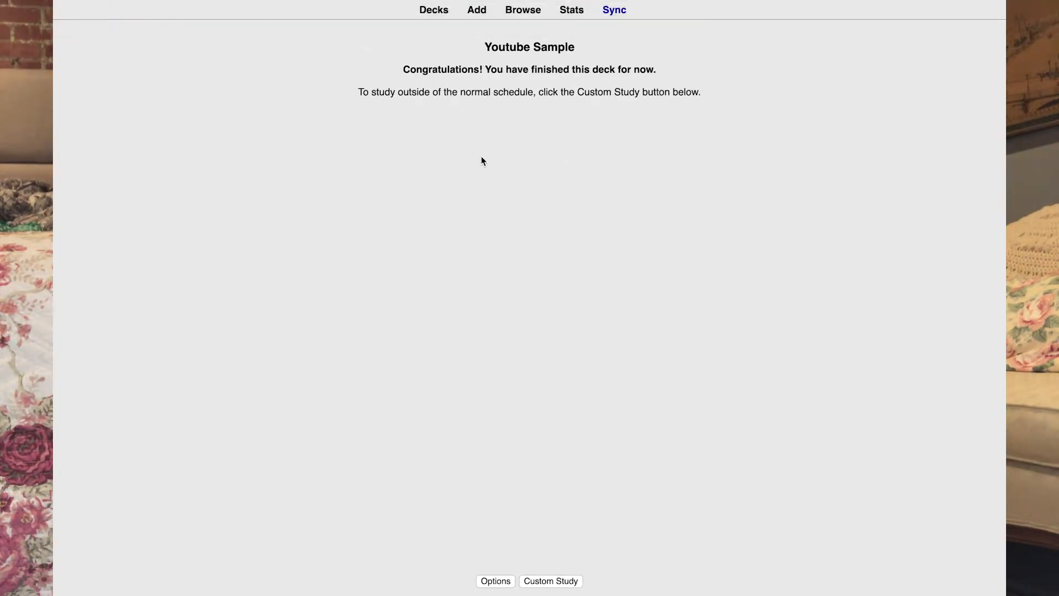
left_click(476, 11)
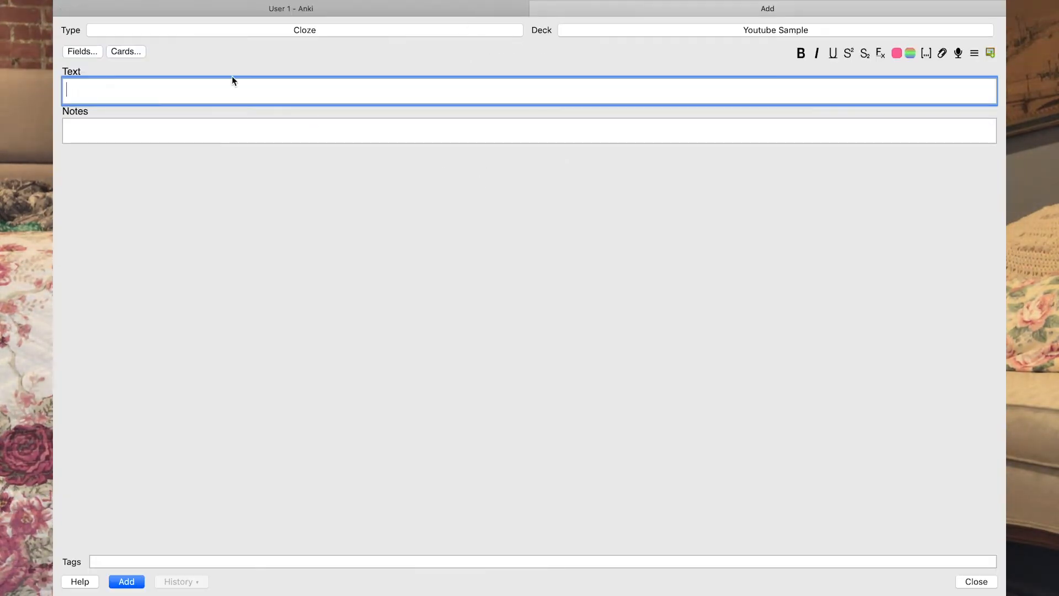
type("We should subscribe at the end of the video")
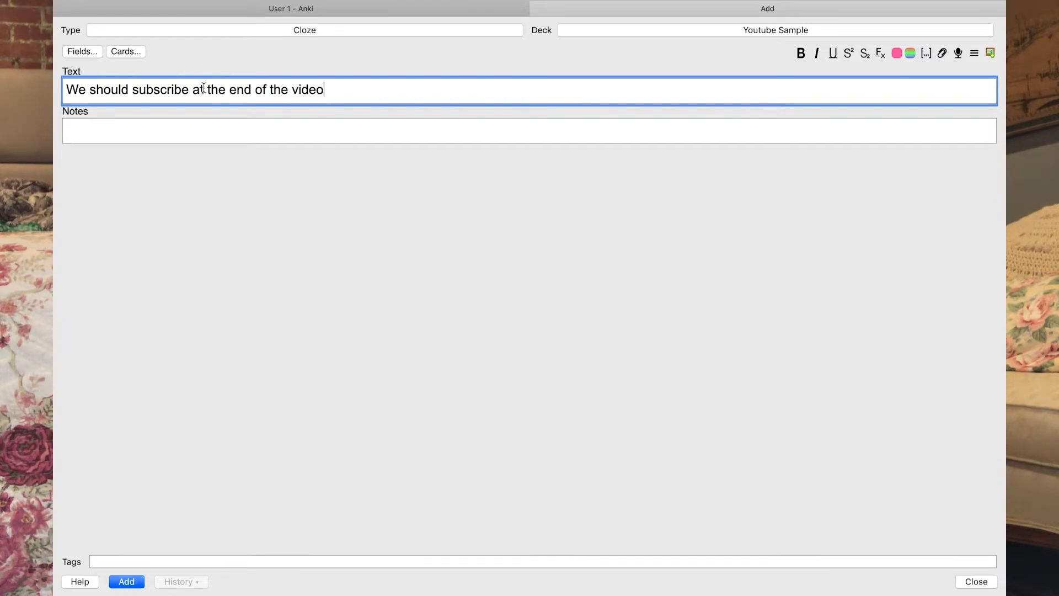
left_click(269, 327)
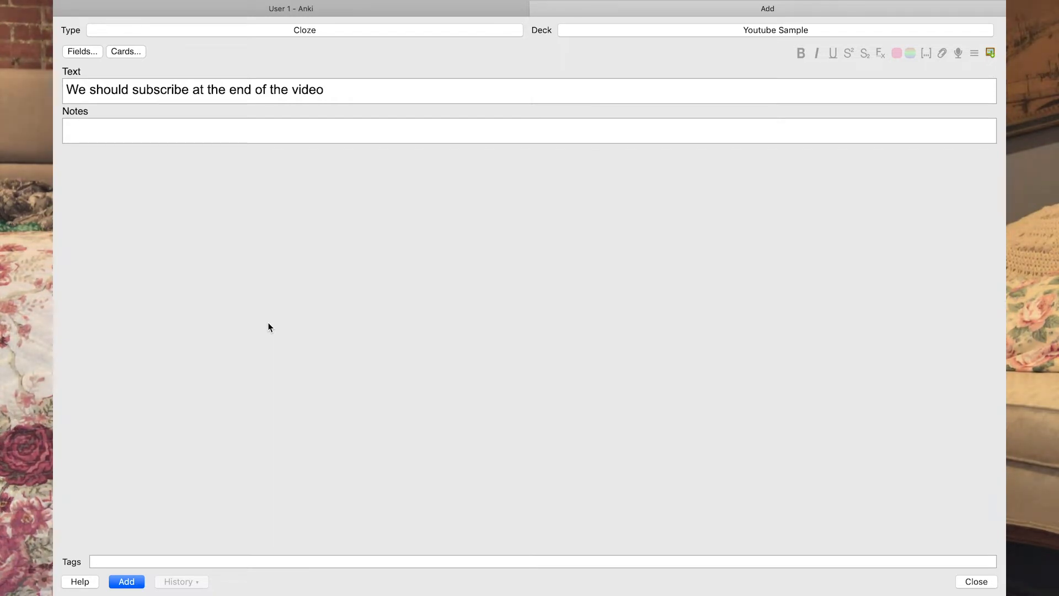
left_click_drag(132, 89, 188, 94)
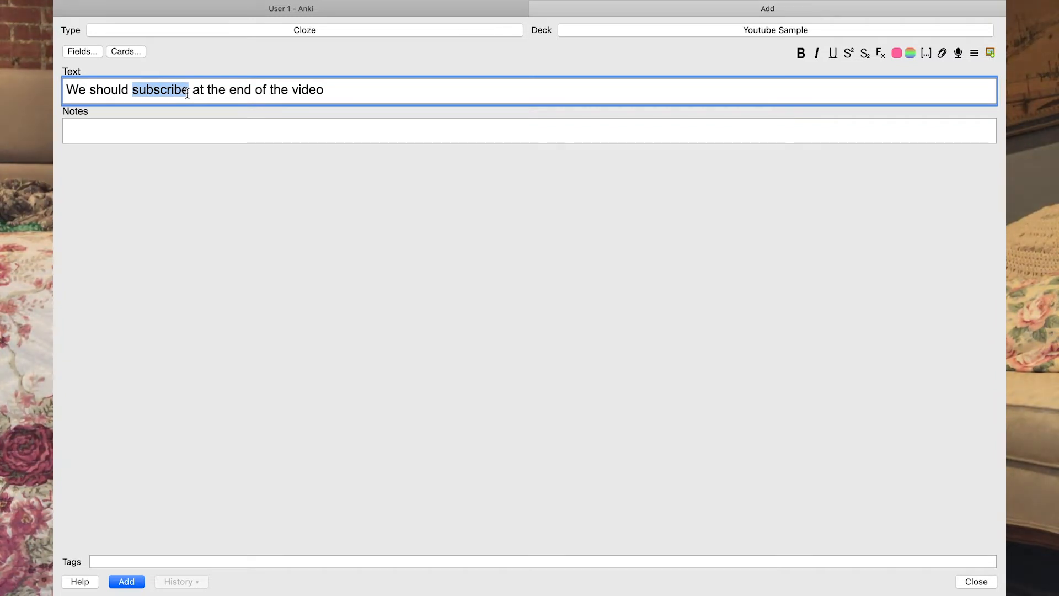
left_click(208, 330)
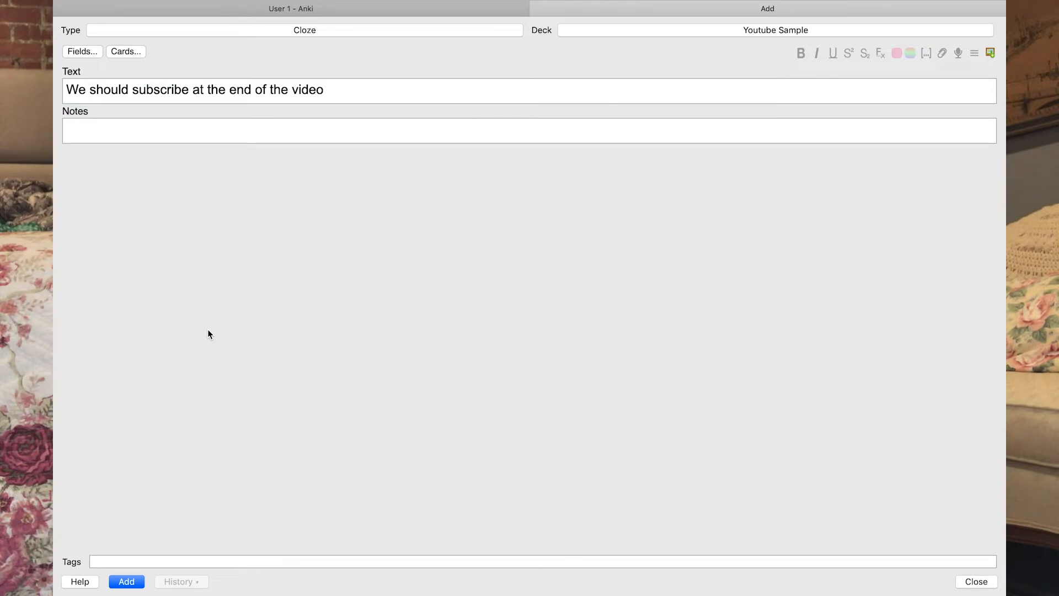
left_click_drag(132, 91, 187, 98)
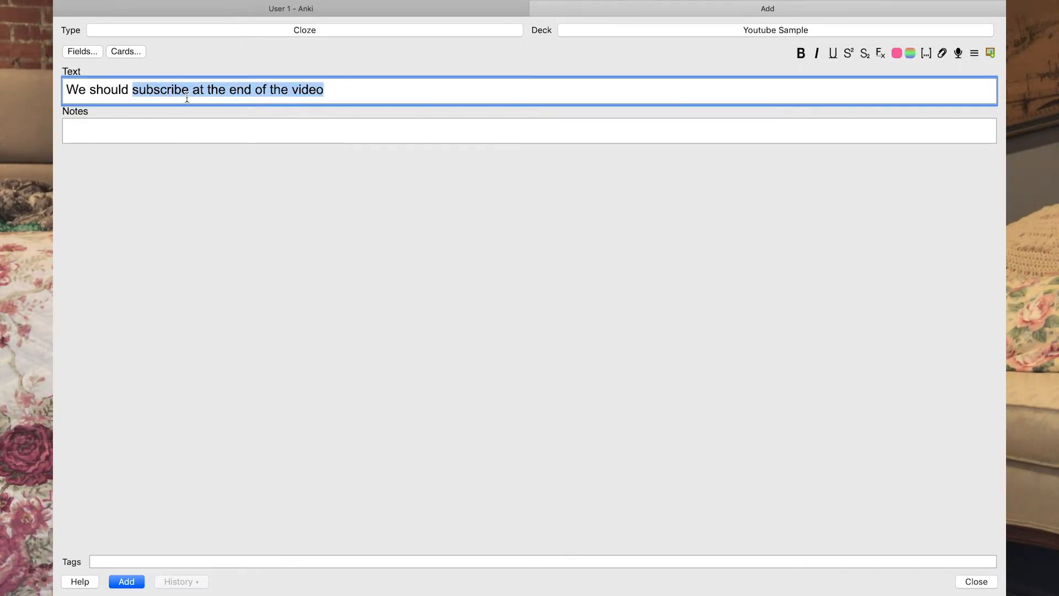
key("super+shift+c")
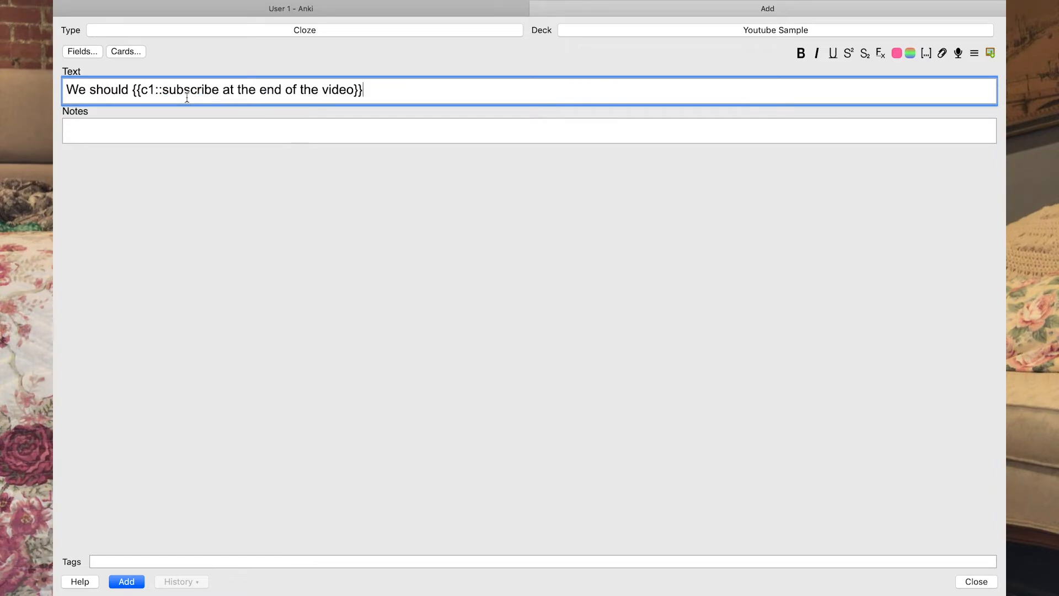
key("super+z")
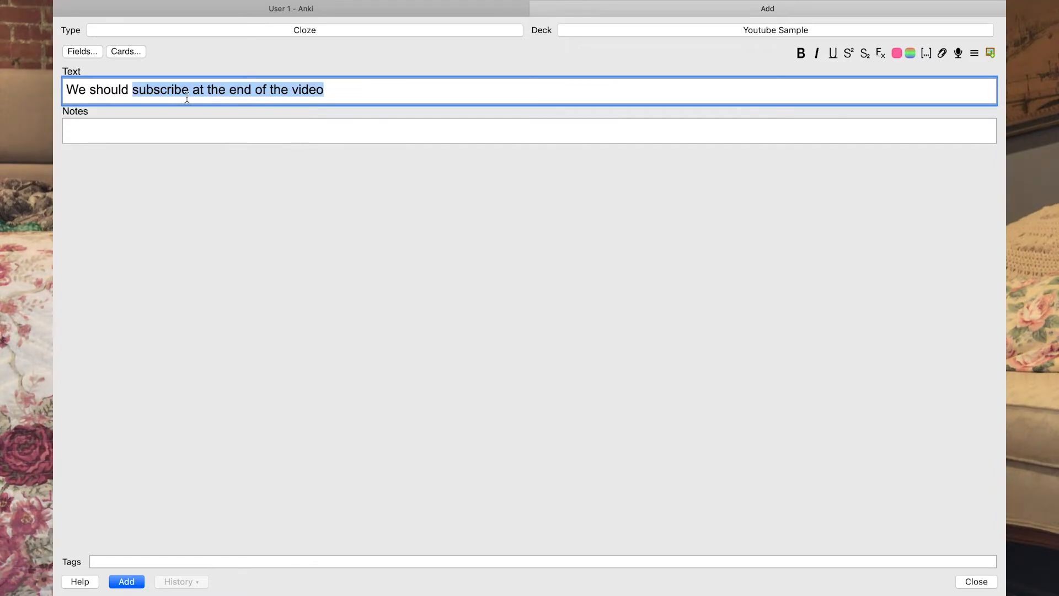
- Turn only the word "subscribe" in the note's text into cloze deletion c1
left_click(195, 174)
left_click_drag(187, 90, 134, 92)
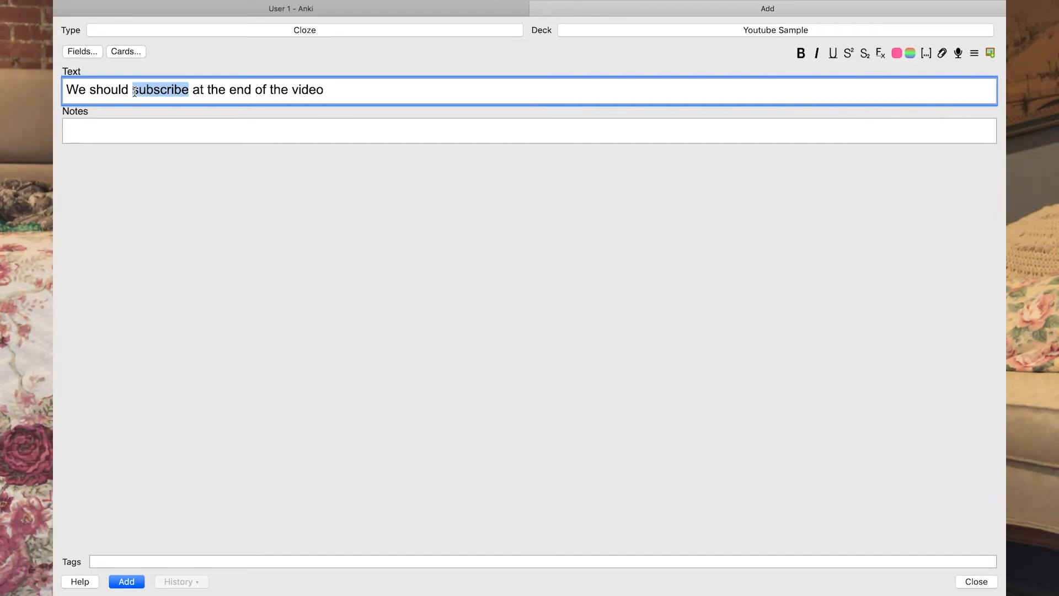
key("super+shift+c")
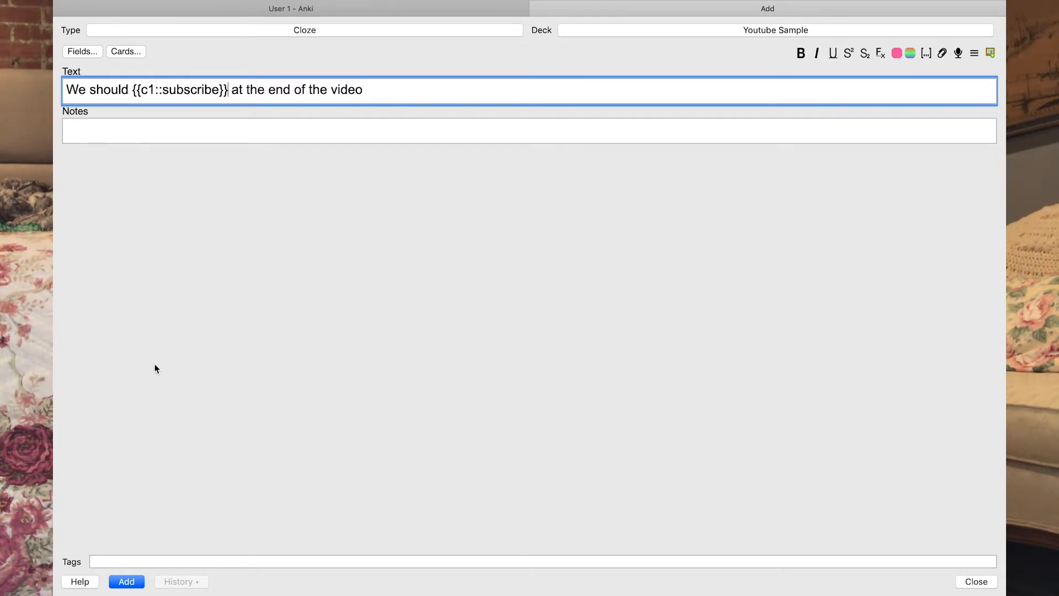
left_click_drag(132, 90, 234, 94)
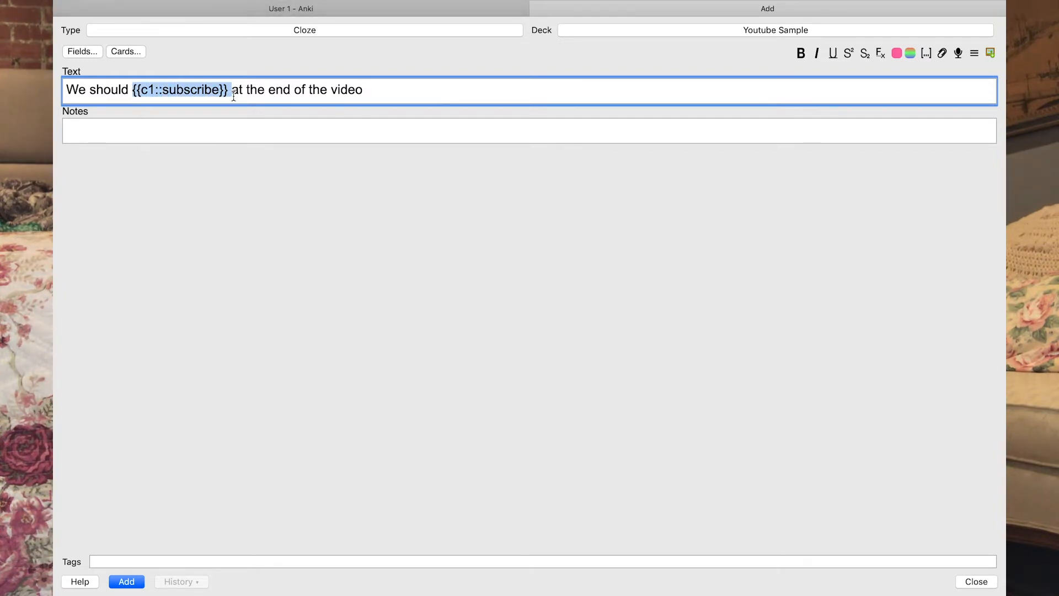
left_click(212, 111)
left_click_drag(142, 93, 135, 94)
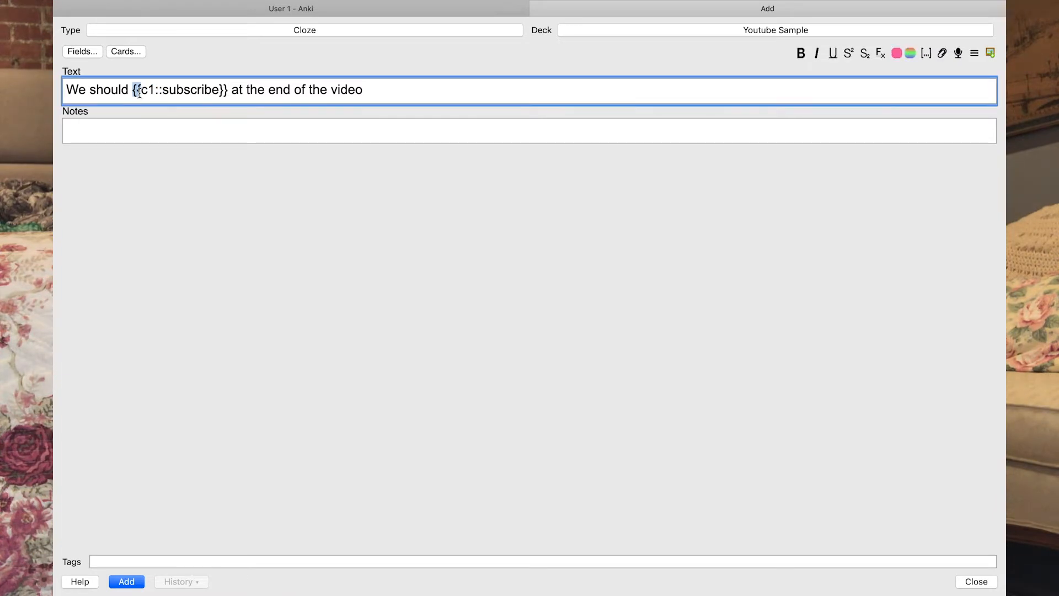
left_click(156, 90)
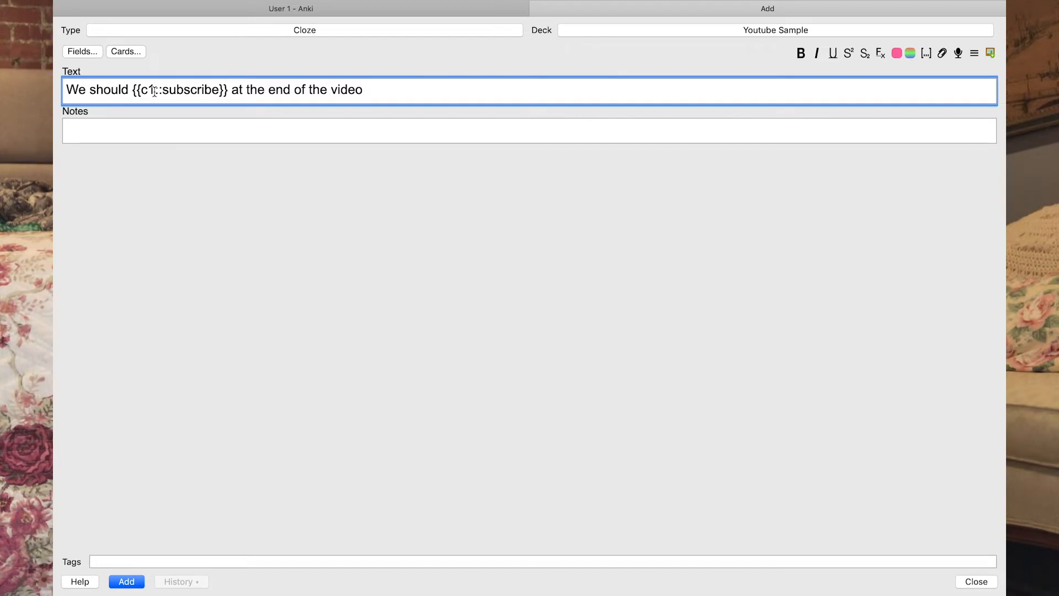
type(":")
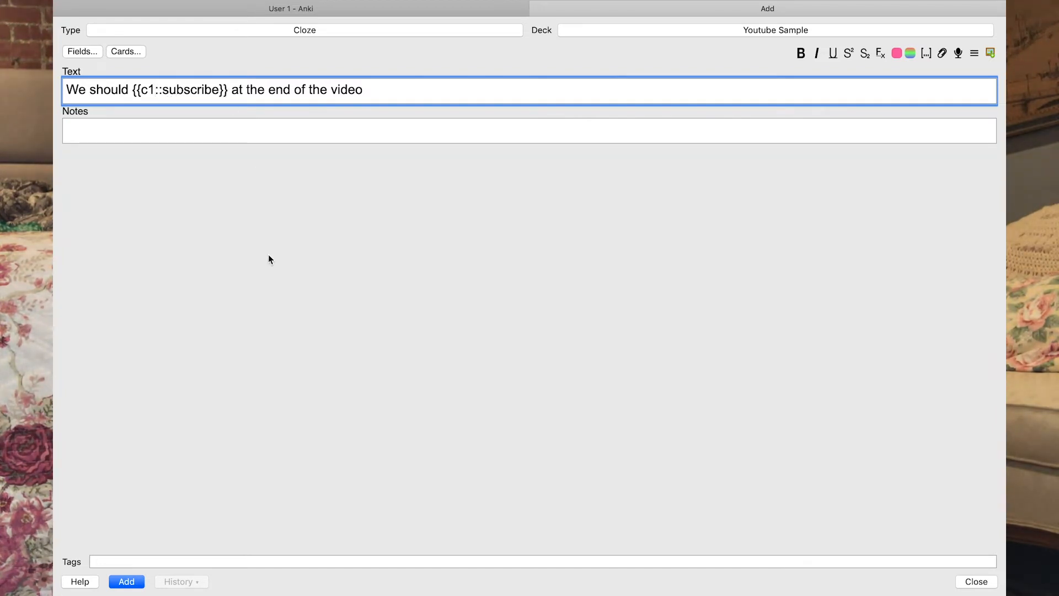
left_click(268, 260)
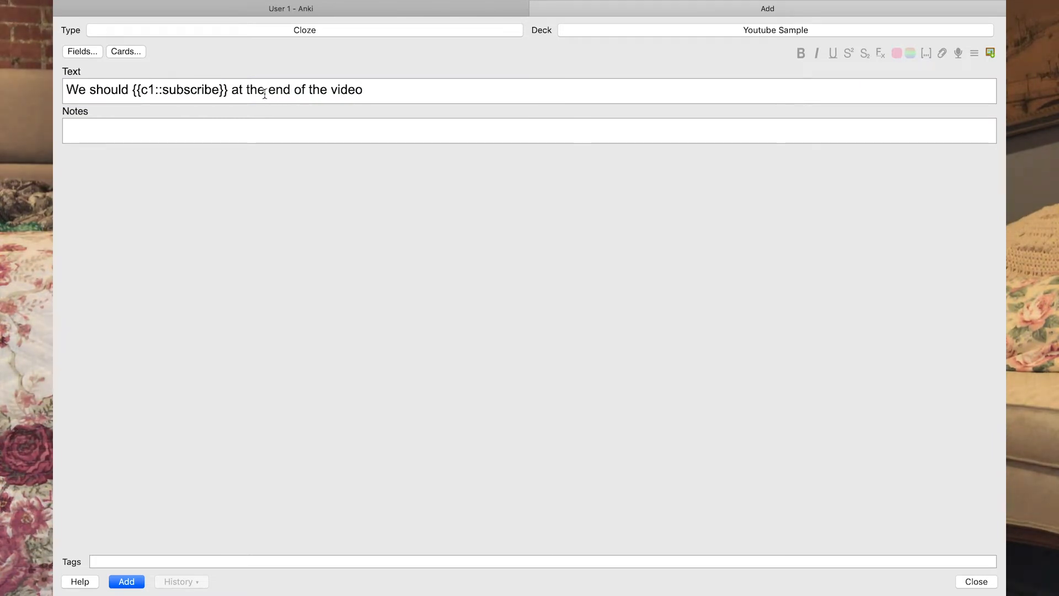
- Turn the word "end" in the note's text into cloze deletion c2
left_click_drag(267, 91, 291, 91)
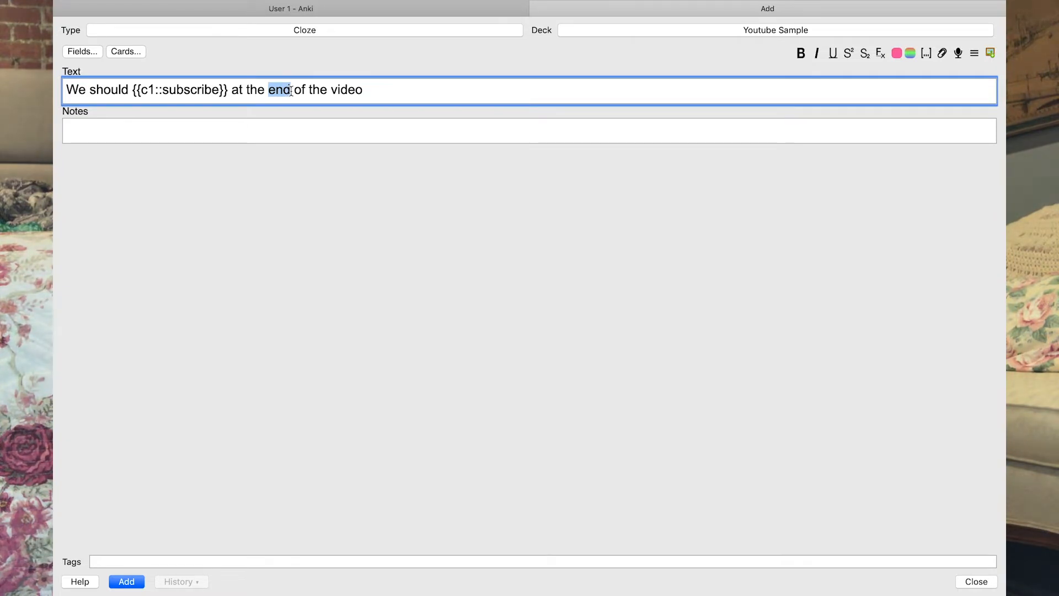
key("ctrl+shift+c")
left_click(293, 237)
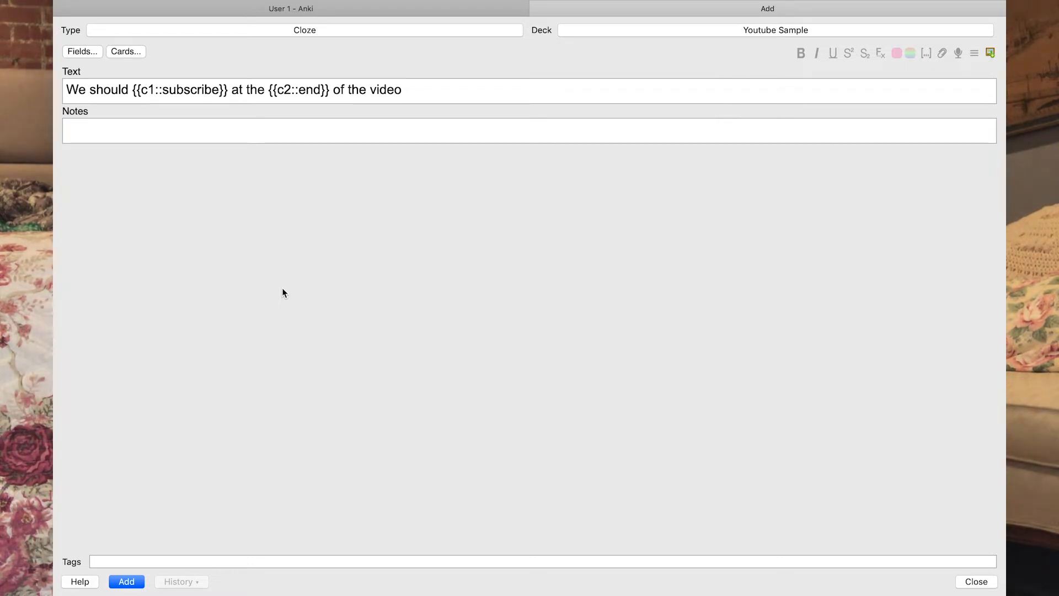
- Renumber the cloze deletion around "end" to c1 so it is hidden together with "subscribe"
left_click(291, 89)
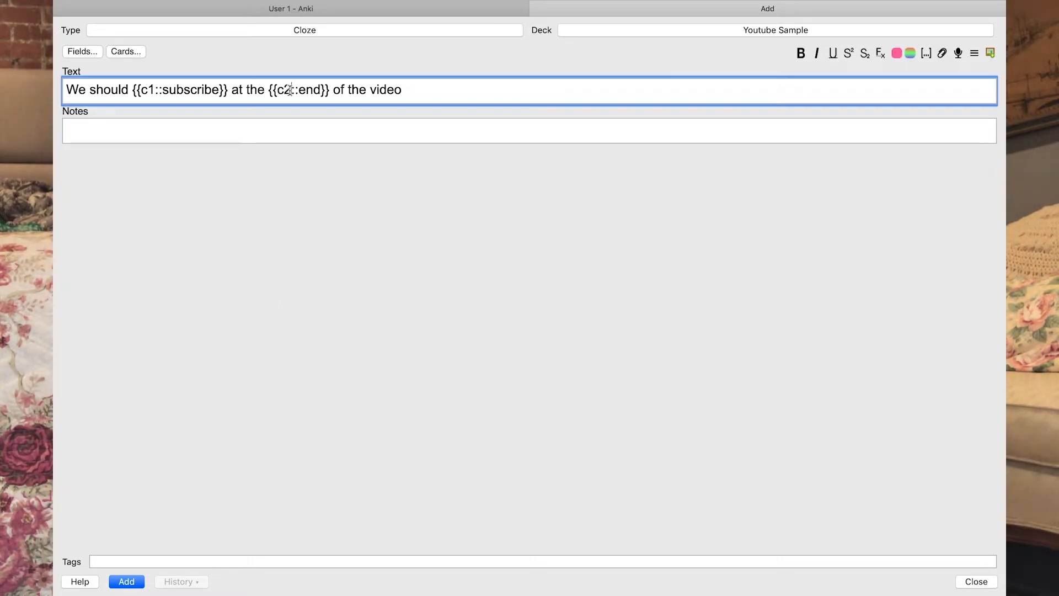
key("BackSpace")
type("1")
left_click(289, 386)
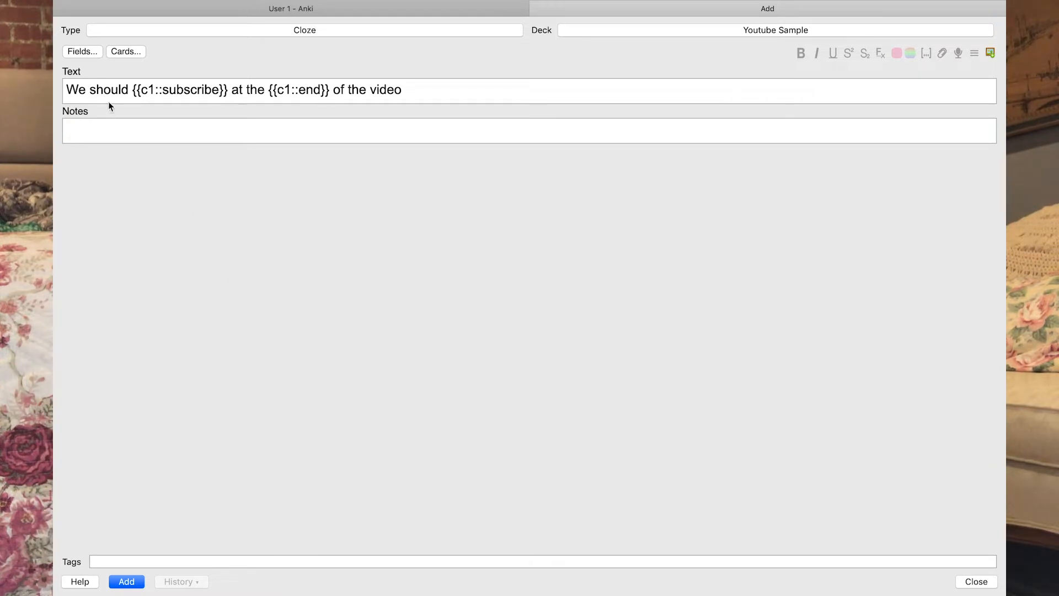
- Add the hint "action" to the "subscribe" cloze deletion and add the note to the deck
left_click(166, 90)
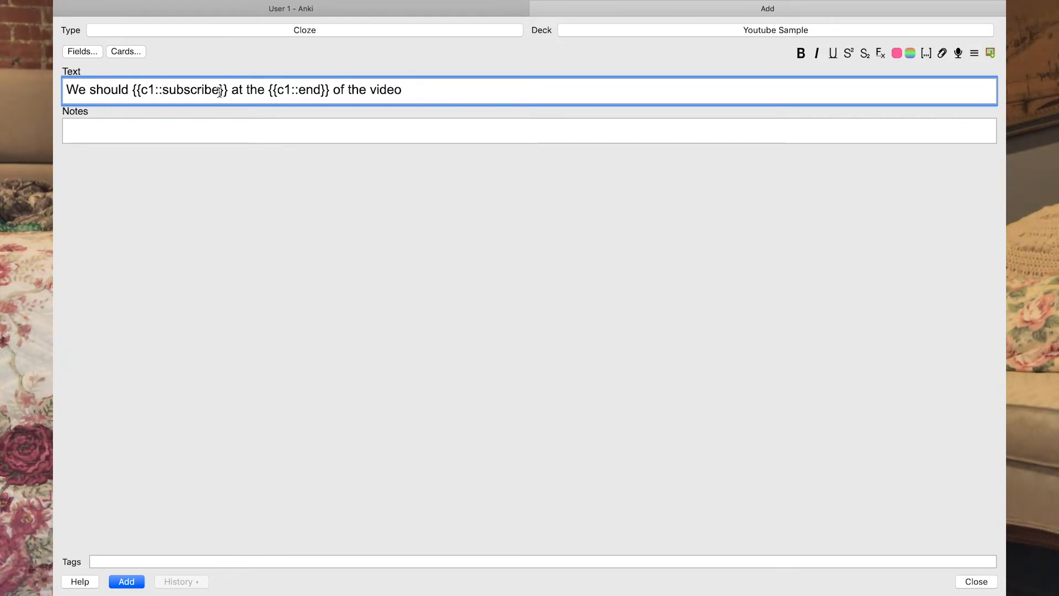
left_click(220, 91)
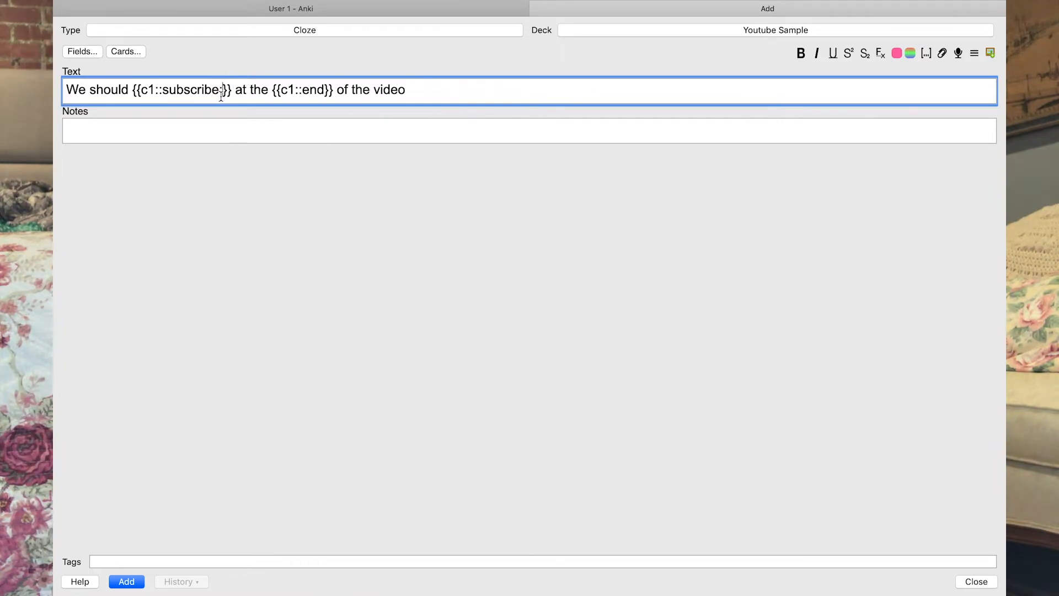
type("::")
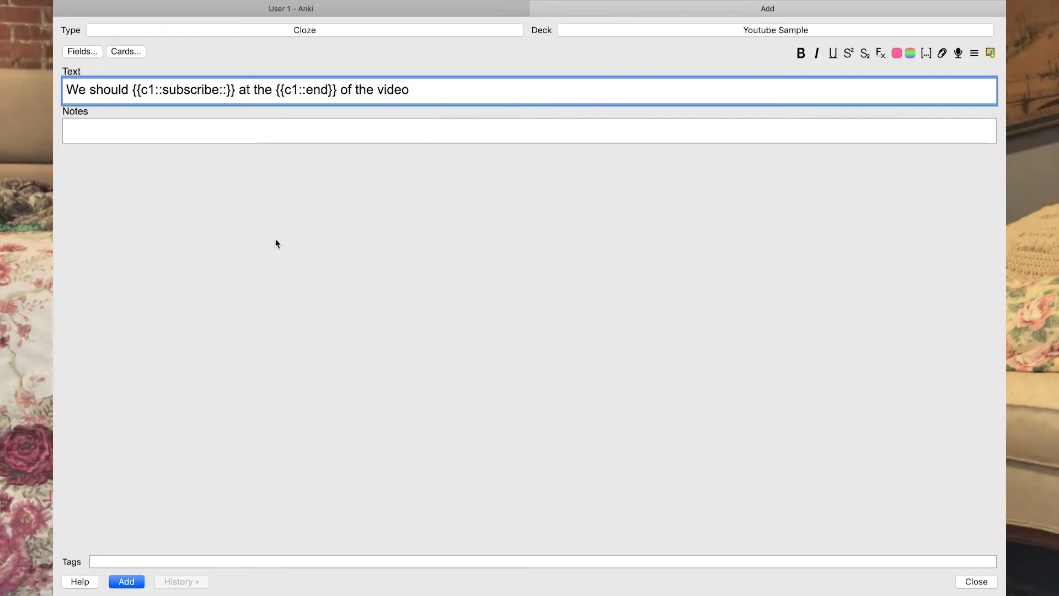
type("action")
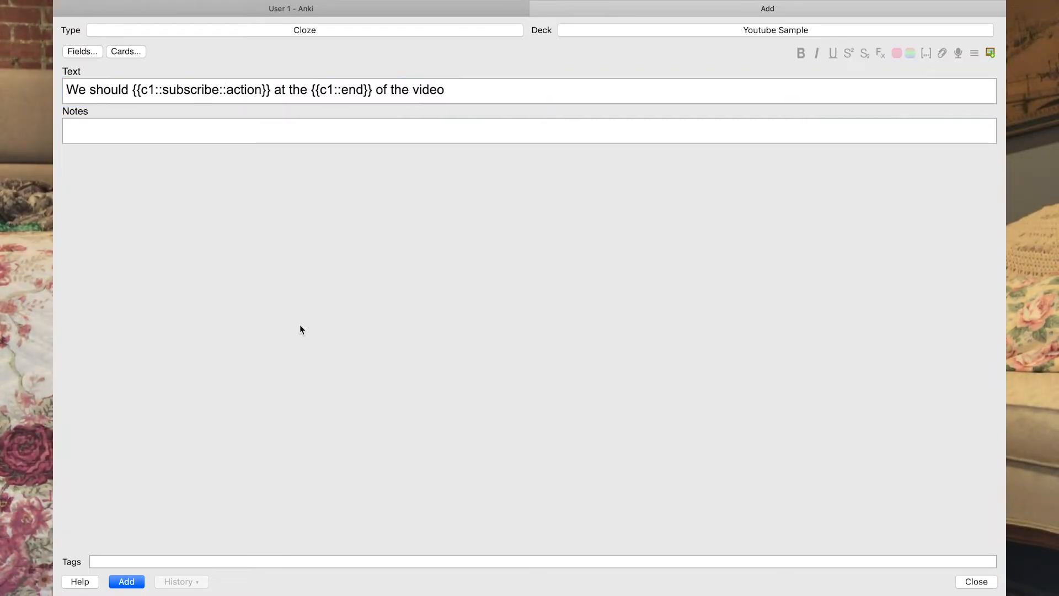
left_click(132, 582)
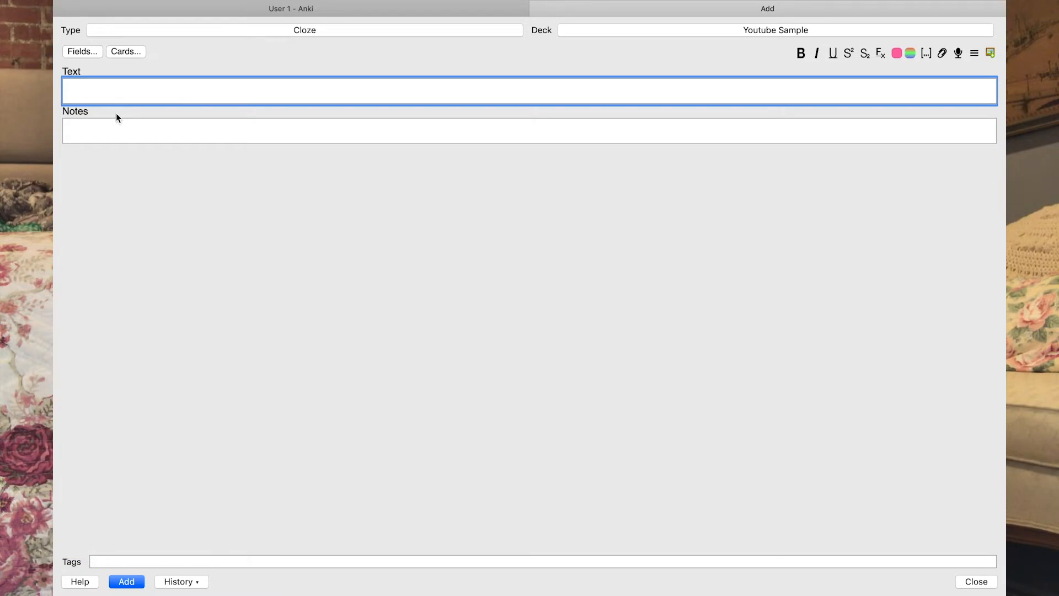
- Study the new card in the Youtube Sample deck, revealing its answer and rating it Good
mouse_move(420, 32)
left_click(537, 36)
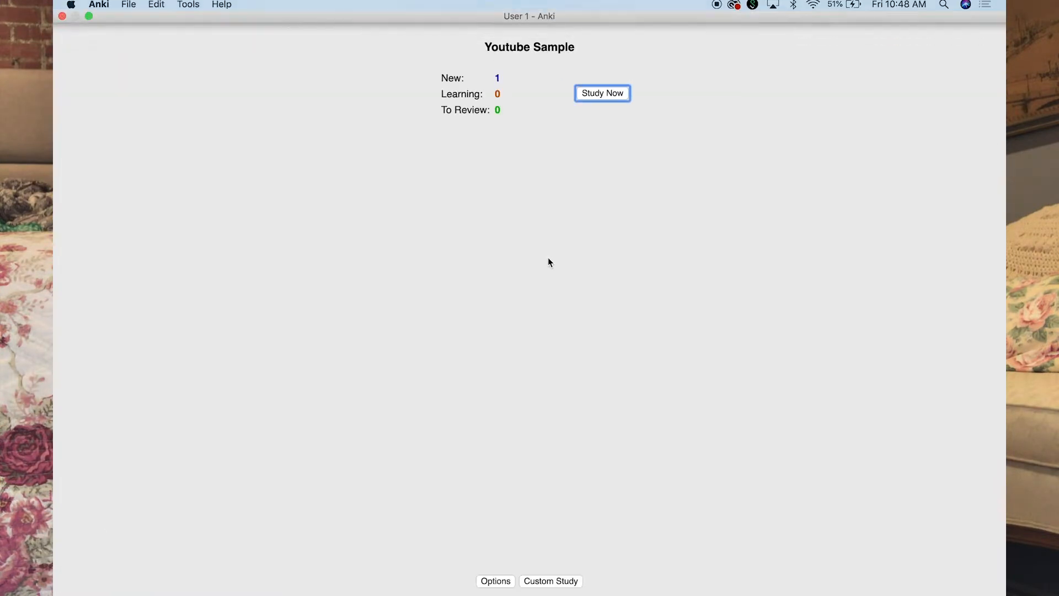
left_click(605, 94)
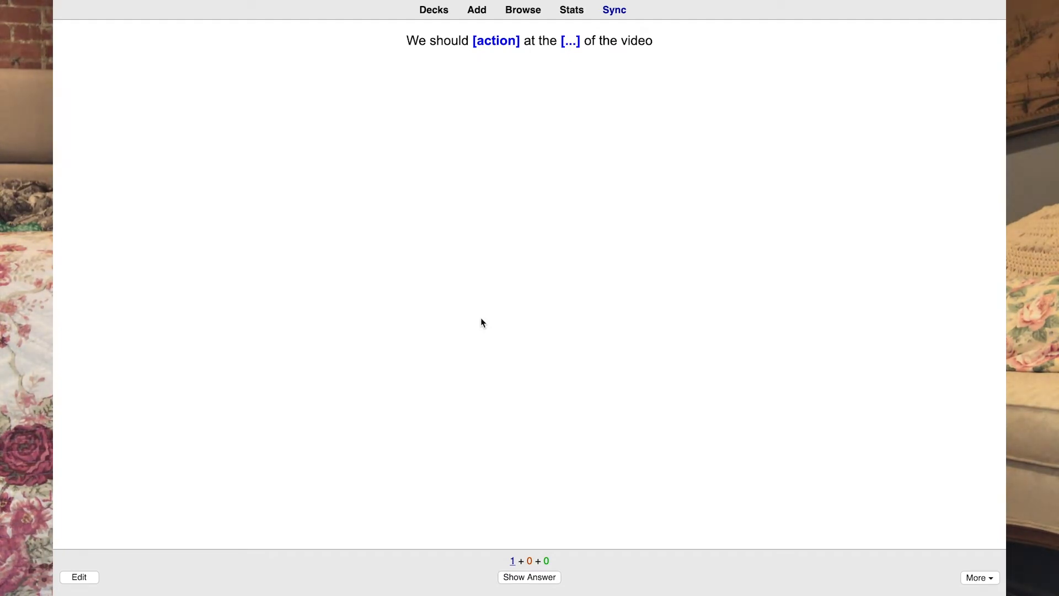
key("space")
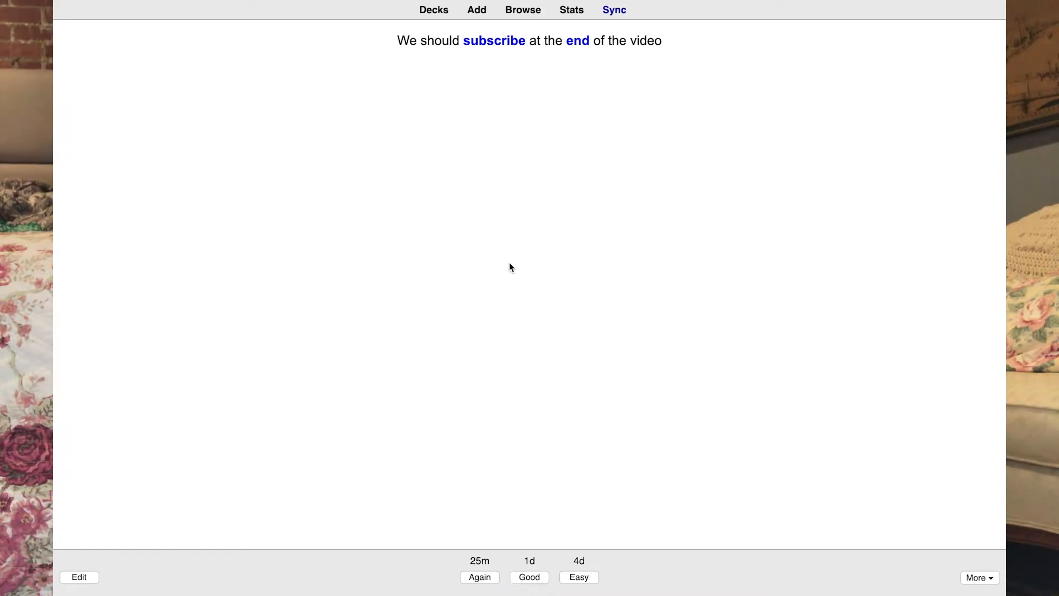
key("space")
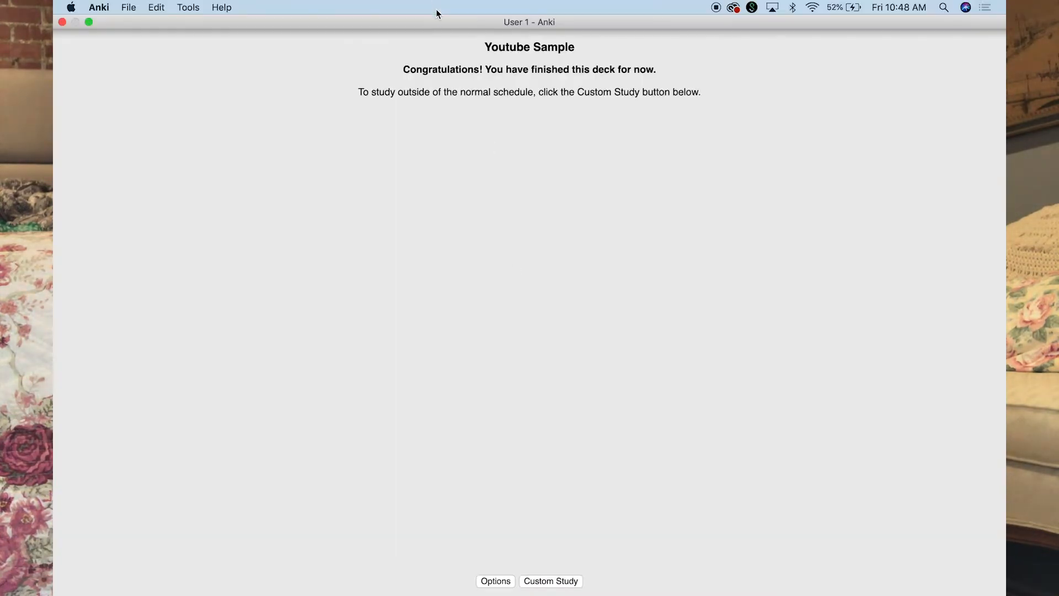
- Look up the Youtube Sample deck's card in the card browser, collapsing the EDR deck's list of subdecks
left_click(432, 8)
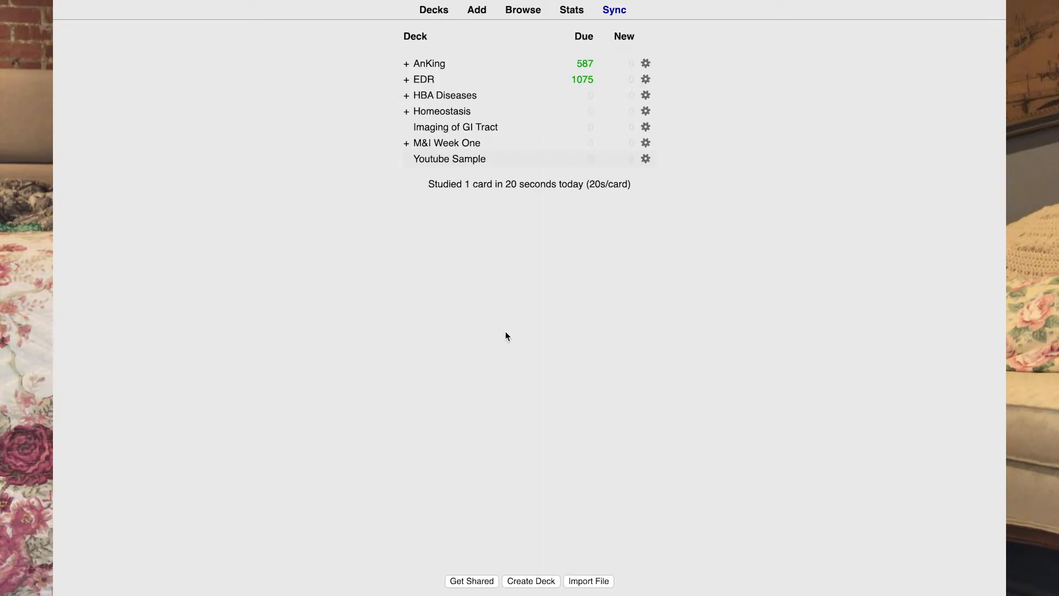
left_click(477, 160)
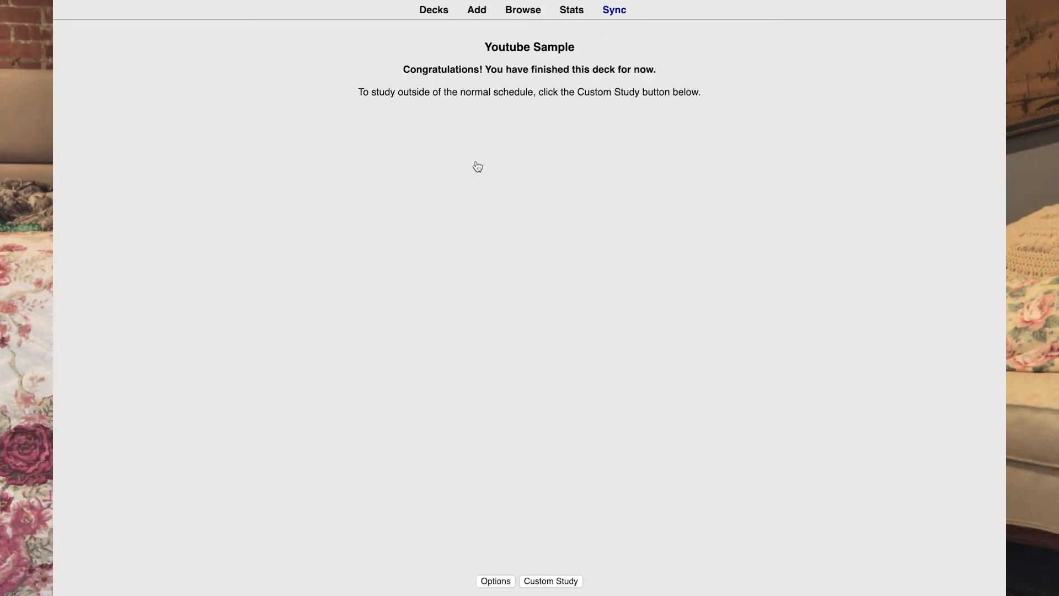
left_click(535, 10)
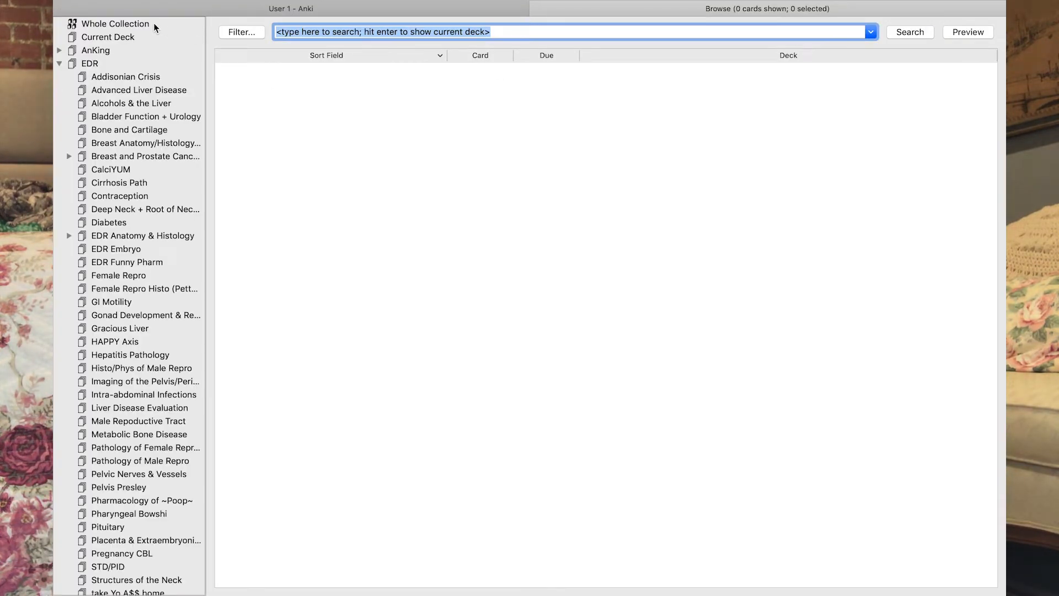
scroll(154, 234, "down", 1)
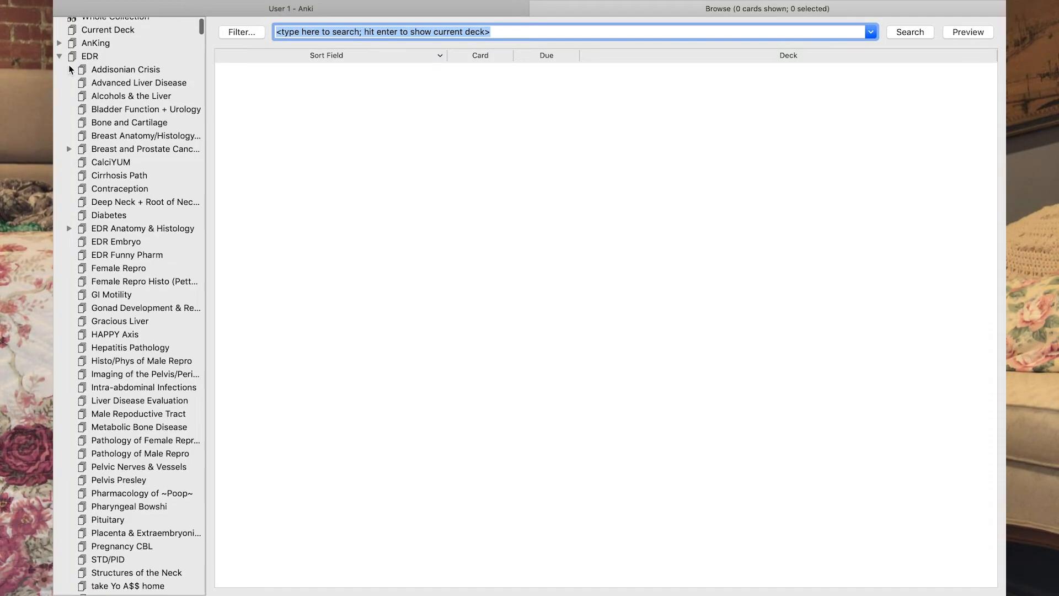
left_click(61, 57)
left_click(108, 69)
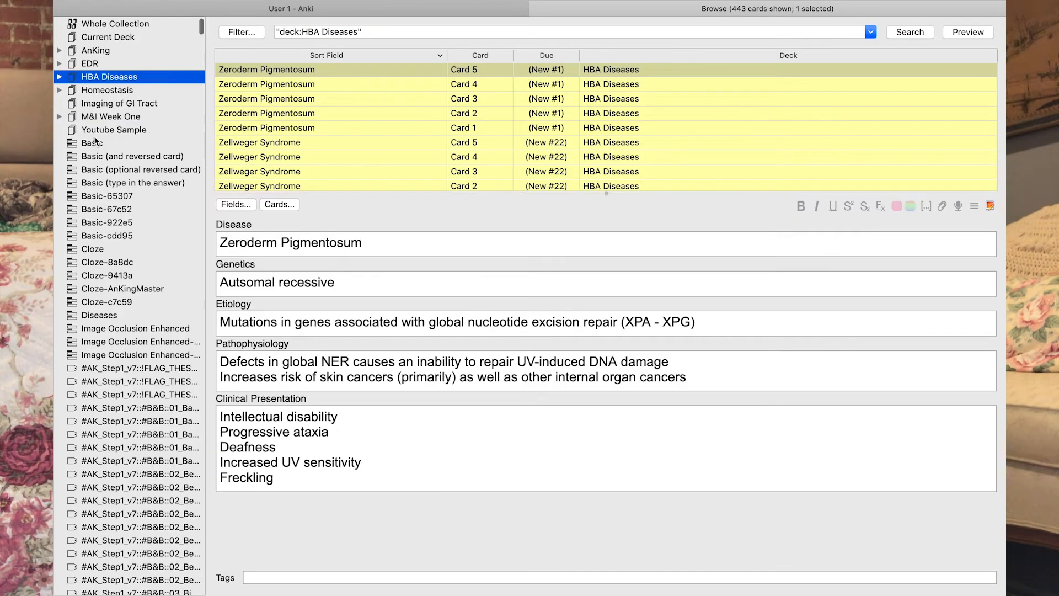
left_click(98, 129)
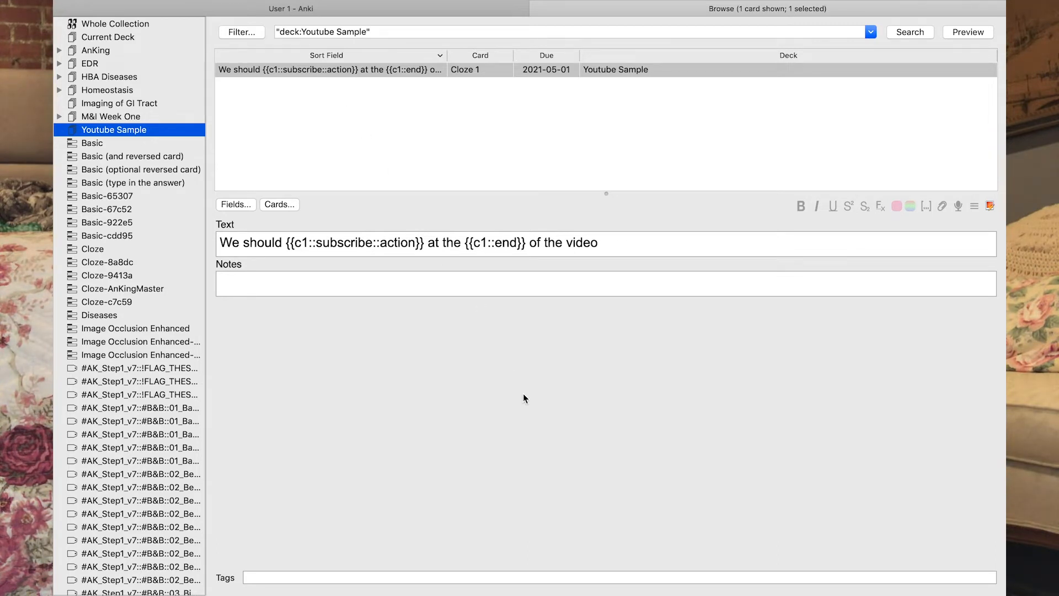
left_click_drag(316, 246, 357, 246)
mouse_move(543, 3)
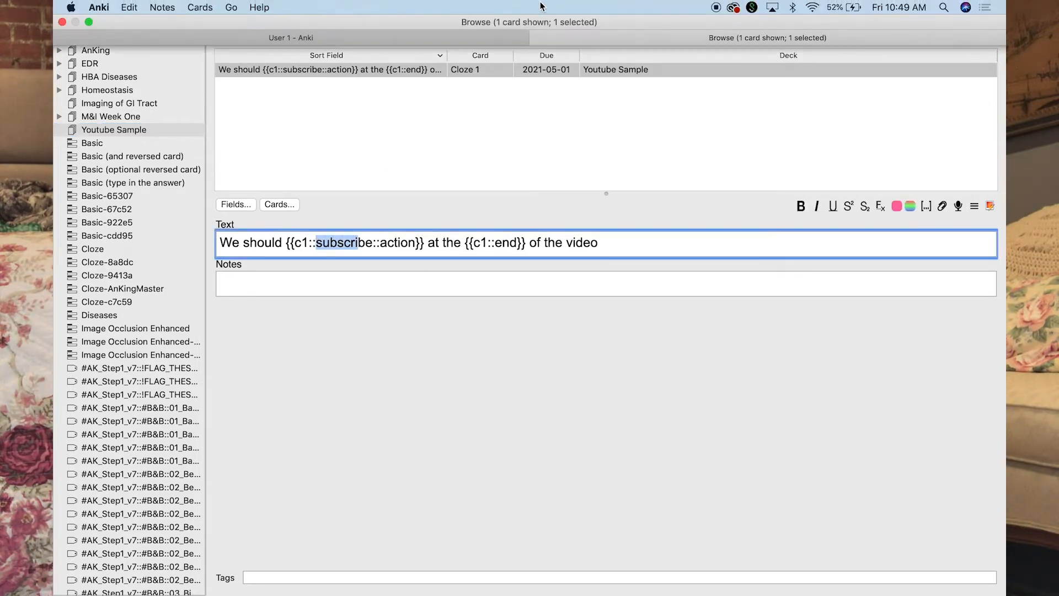
left_click(537, 38)
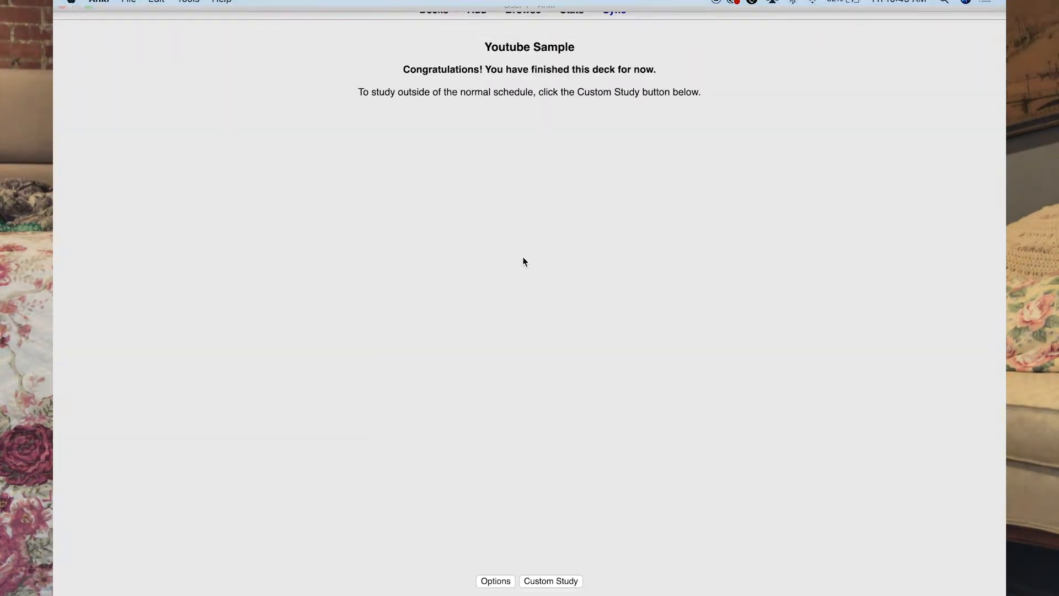
- Reopen the Youtube Sample card in the card browser and make the word "subscribe" bold and pink
left_click(524, 11)
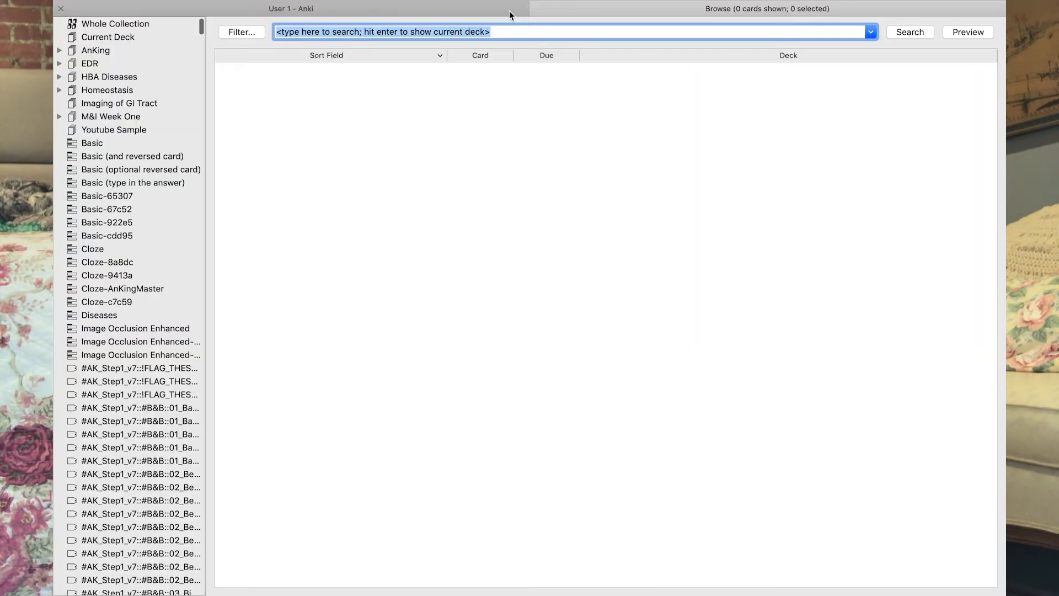
left_click(94, 131)
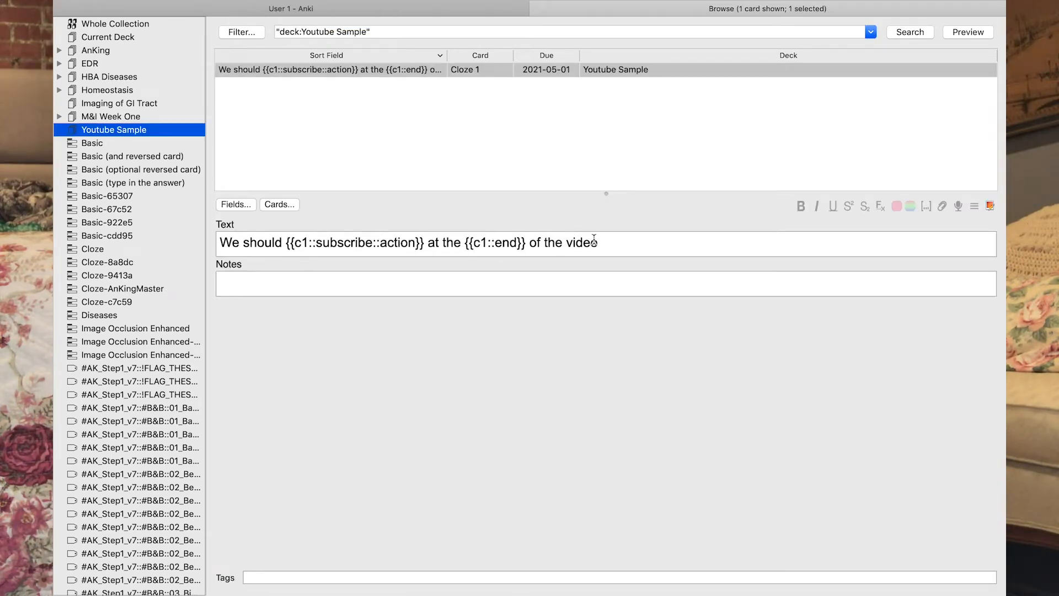
left_click_drag(316, 243, 372, 243)
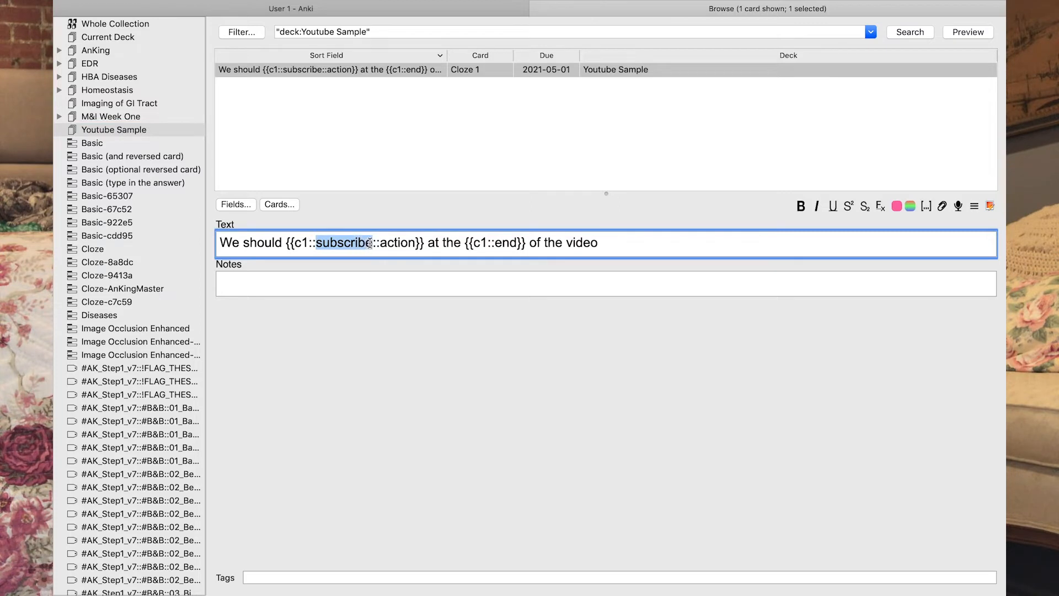
left_click(801, 207)
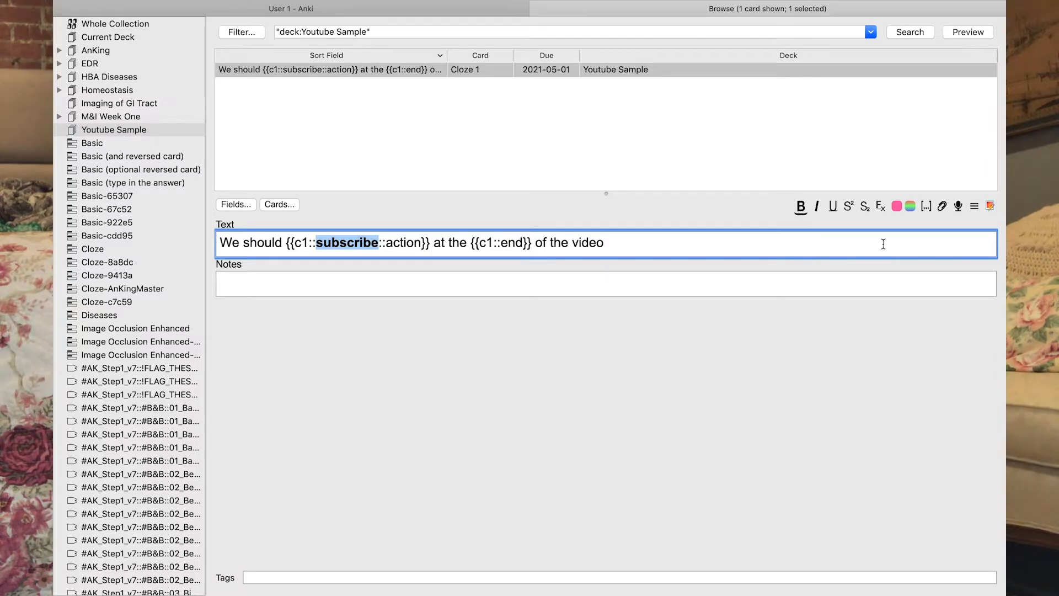
left_click(897, 207)
left_click(910, 206)
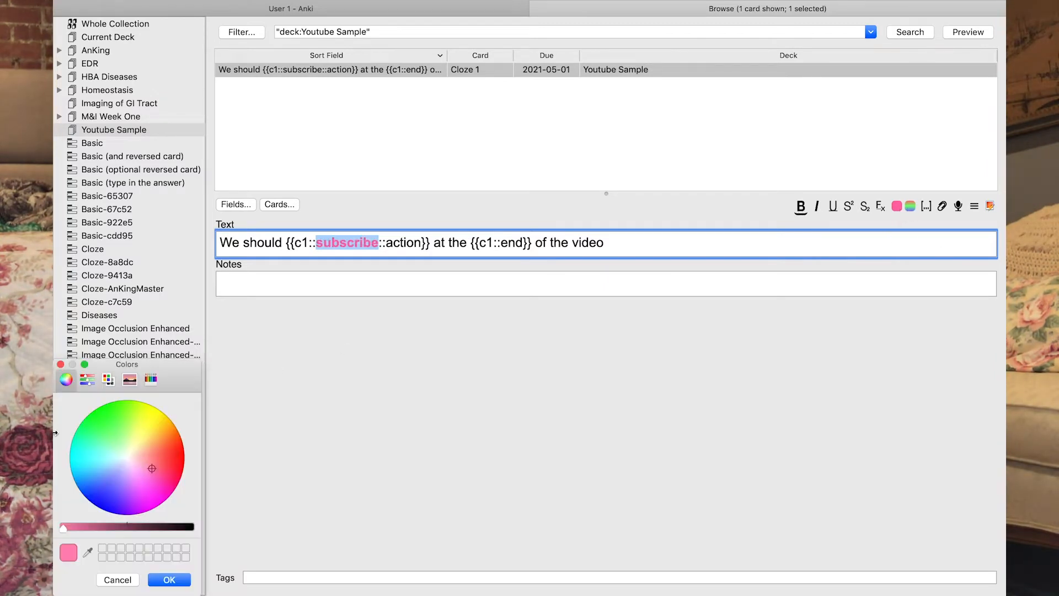
left_click(61, 365)
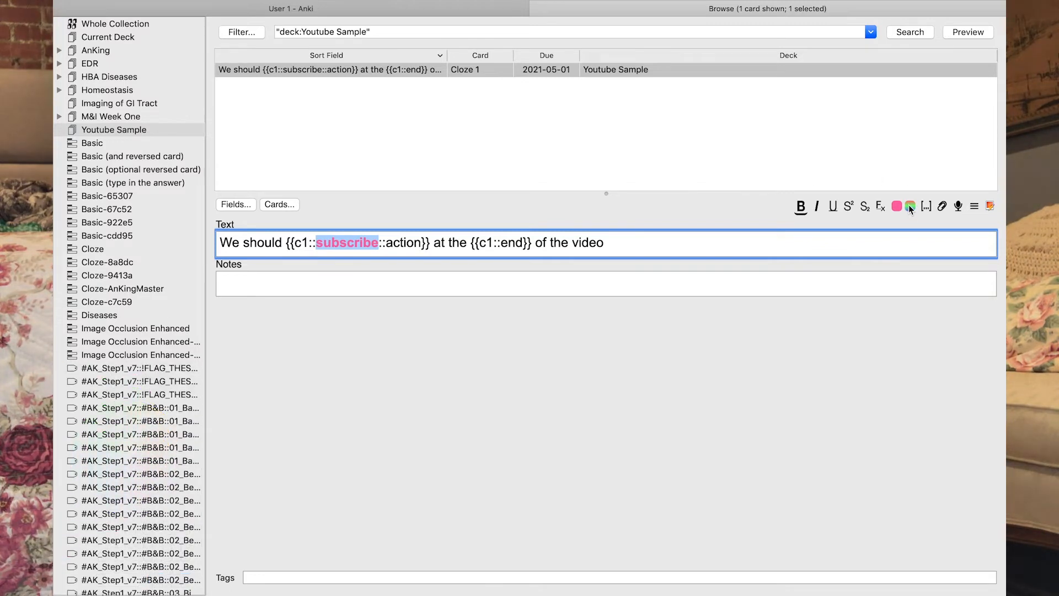
left_click(755, 361)
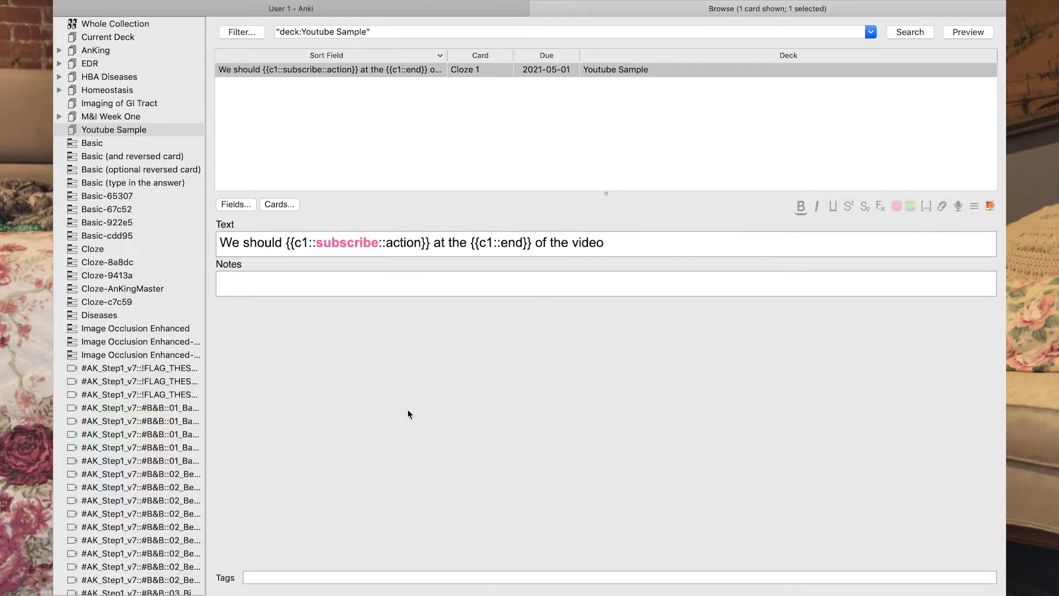
- Rewrite the cloze deletion around "end" in the note's text as {{c2::end}}
left_click(499, 243)
key("BackSpace")
key("BackSpace")
key("BackSpace")
key("BackSpace")
key("BackSpace")
key("BackSpace")
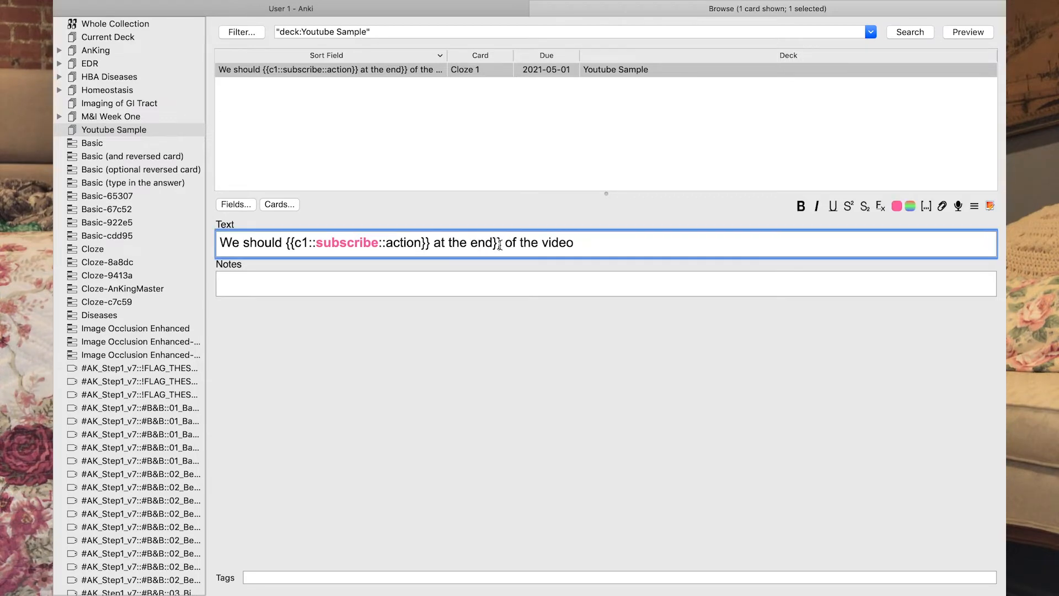
key("BackSpace")
key("BackSpace")
type("{{c")
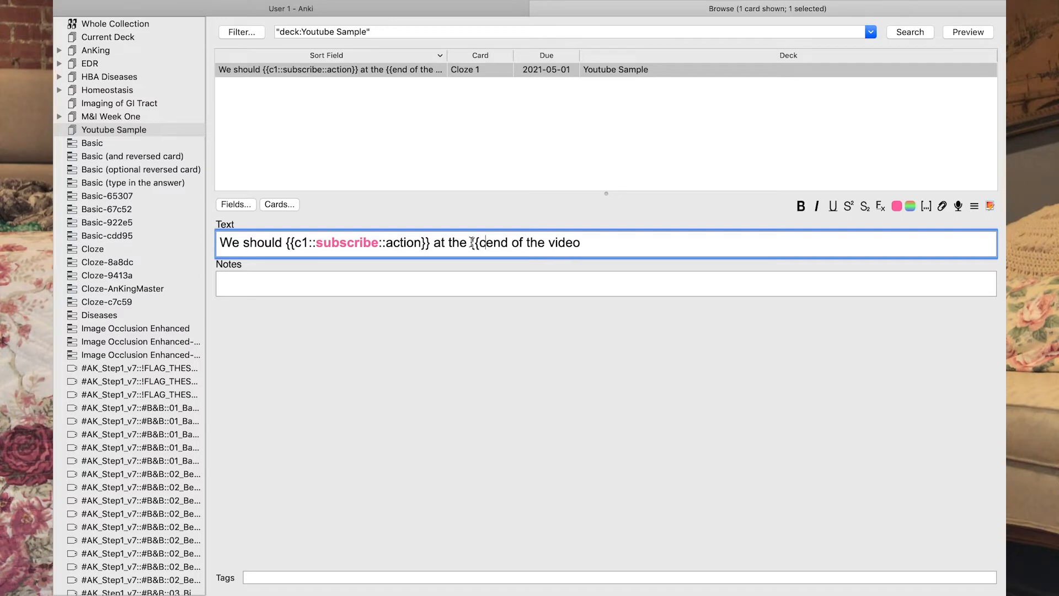
type("2::end")
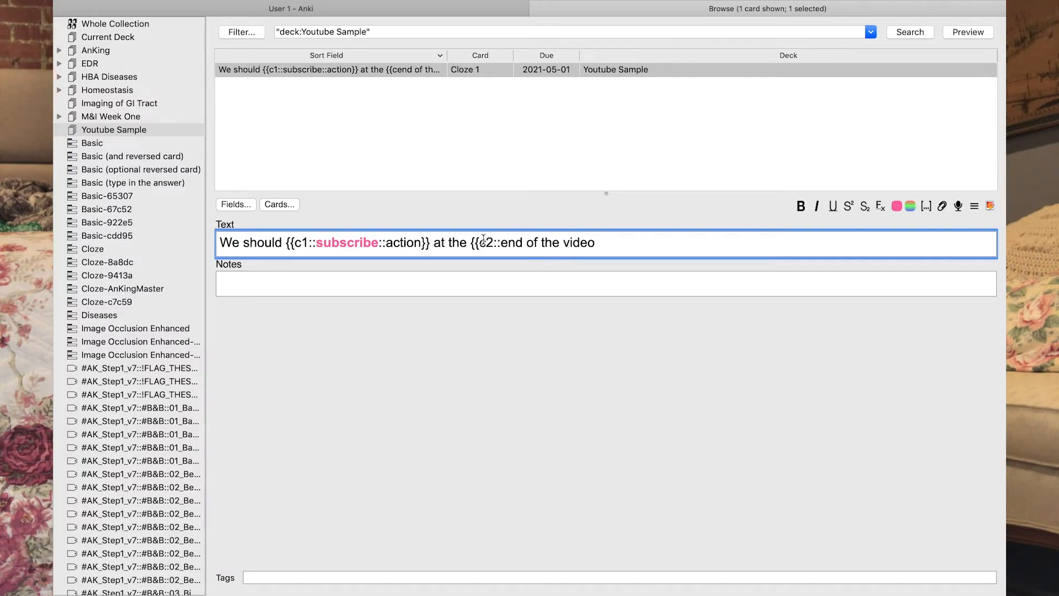
type("}}")
left_click(523, 423)
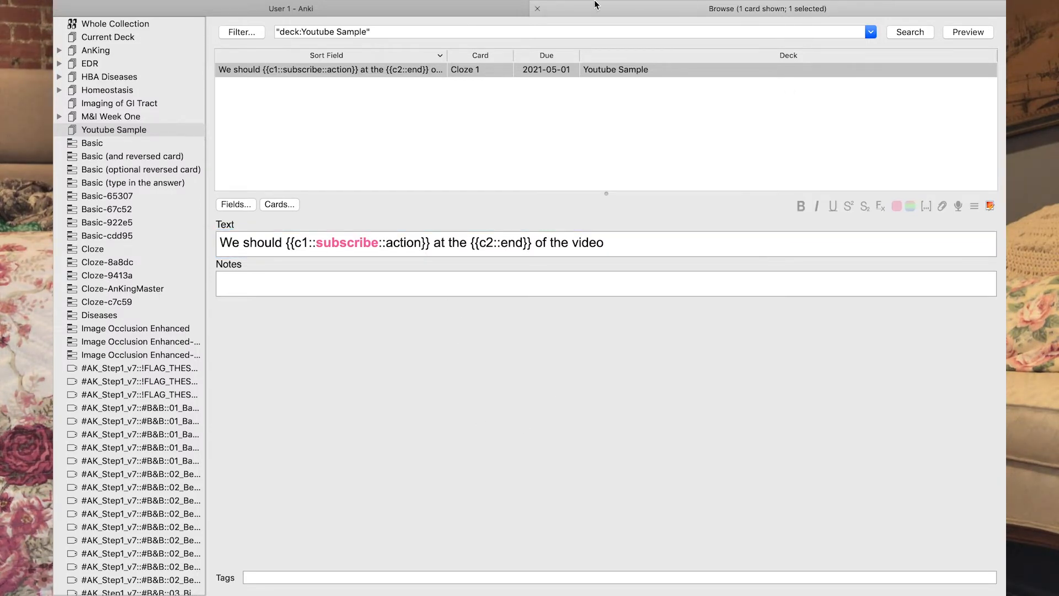
- Start a new note in the Youtube Sample deck and open the ovarian cycle image in the Image Occlusion Enhanced masks editor
mouse_move(596, 2)
left_click(537, 38)
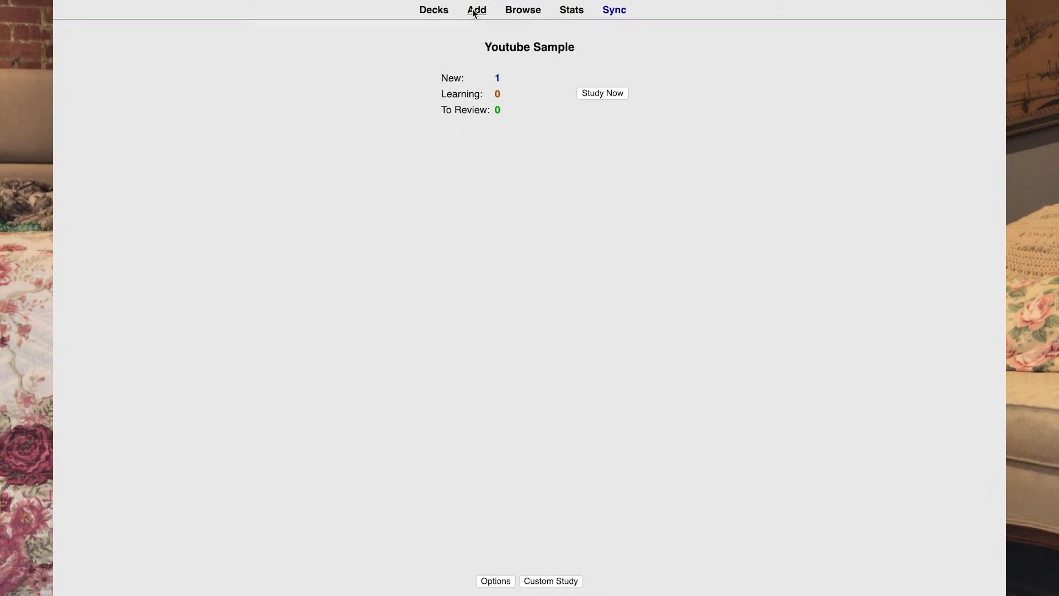
left_click(473, 10)
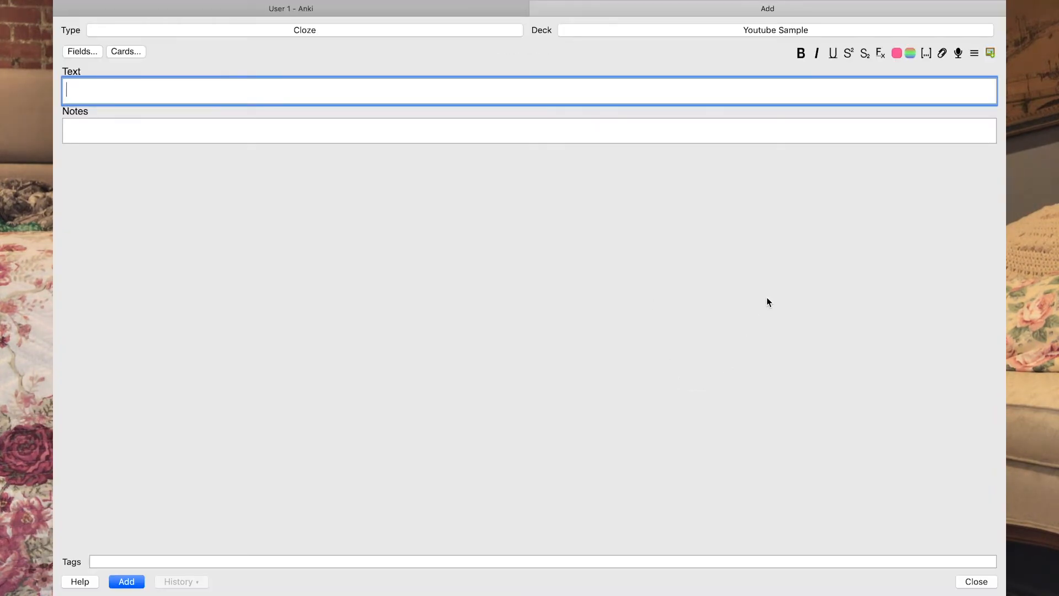
left_click(991, 53)
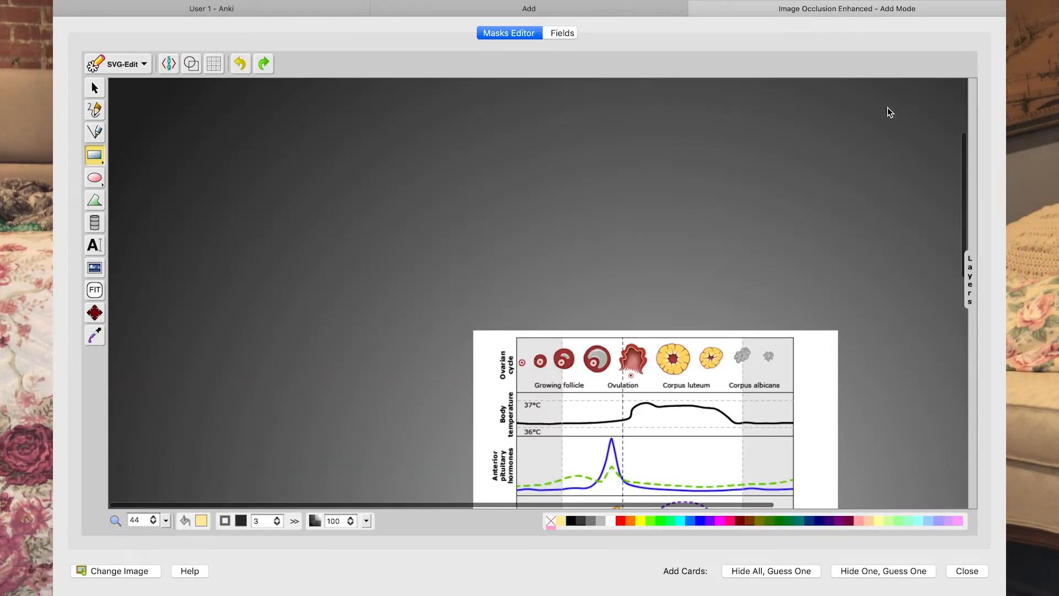
- Cover the "Follicular phase" and "Luteal phase" labels with rectangular masks and add the cards as Hide All, Guess One
scroll(790, 233, "down", 4)
scroll(790, 233, "right", 1)
scroll(790, 233, "down", 1)
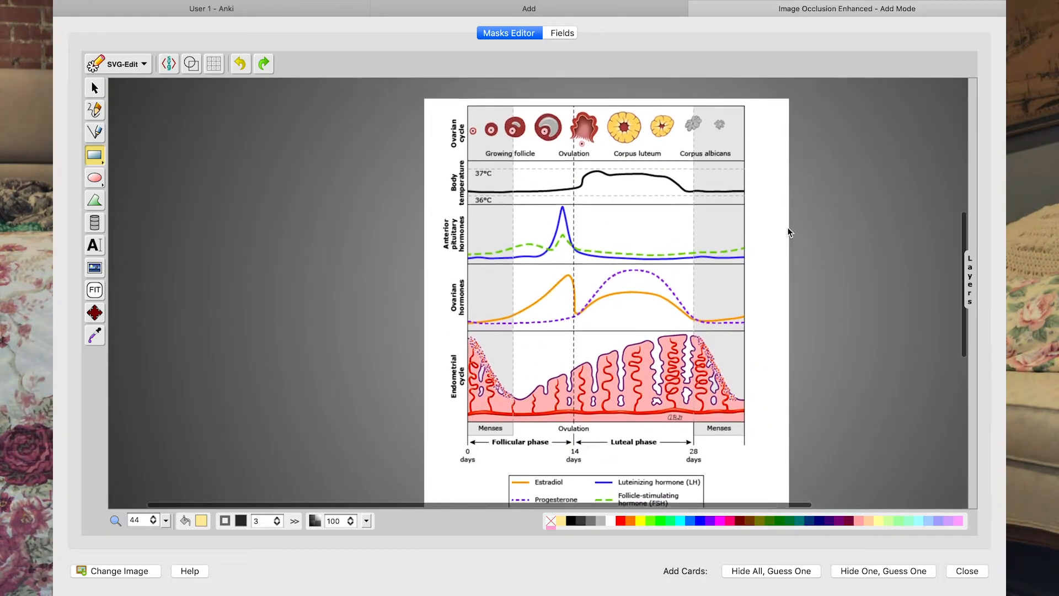
scroll(790, 233, "down", 1)
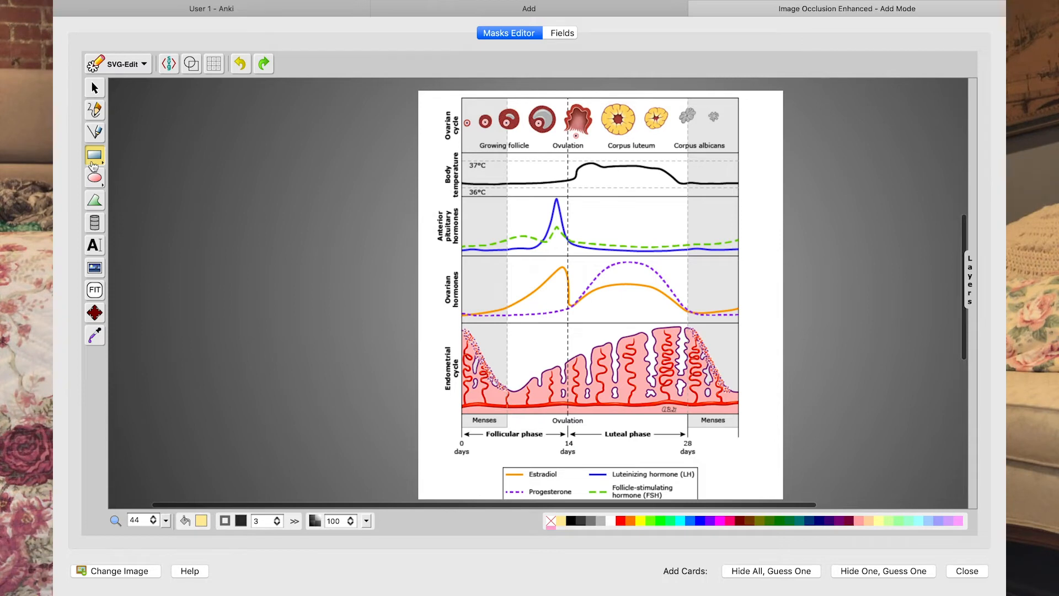
left_click_drag(480, 427, 658, 439)
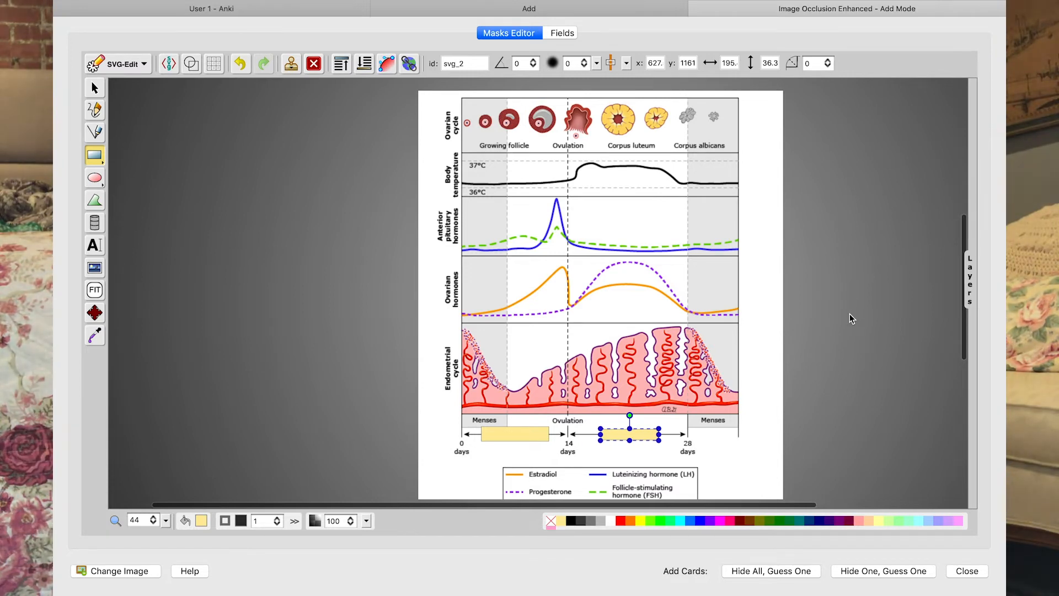
left_click(751, 574)
mouse_move(326, 5)
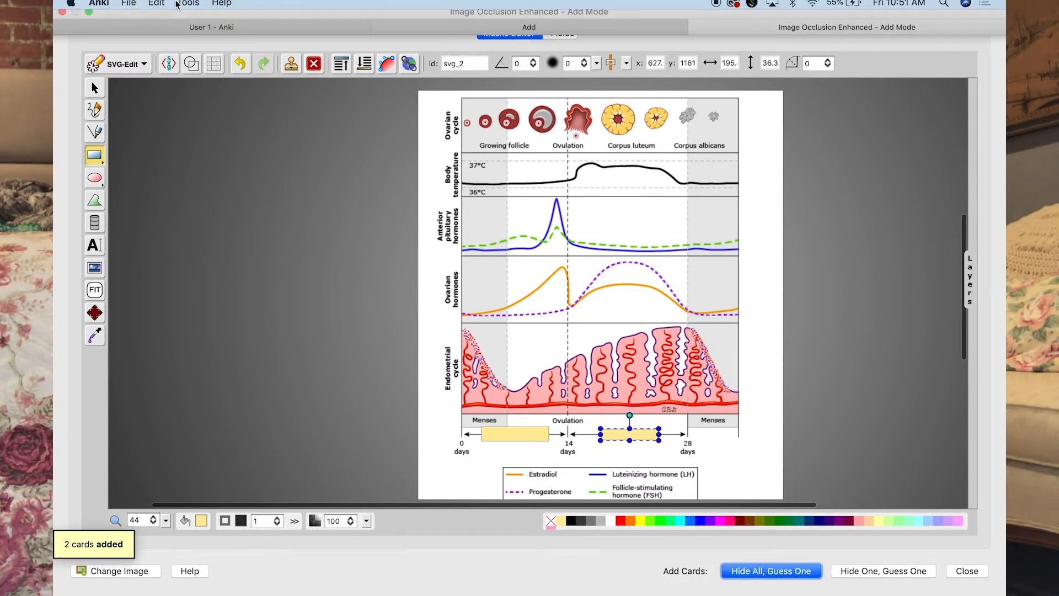
- Close the masks editor and Add window, and study the occlusion cards, rating Follicular phase Good and revealing Luteal phase
left_click(697, 37)
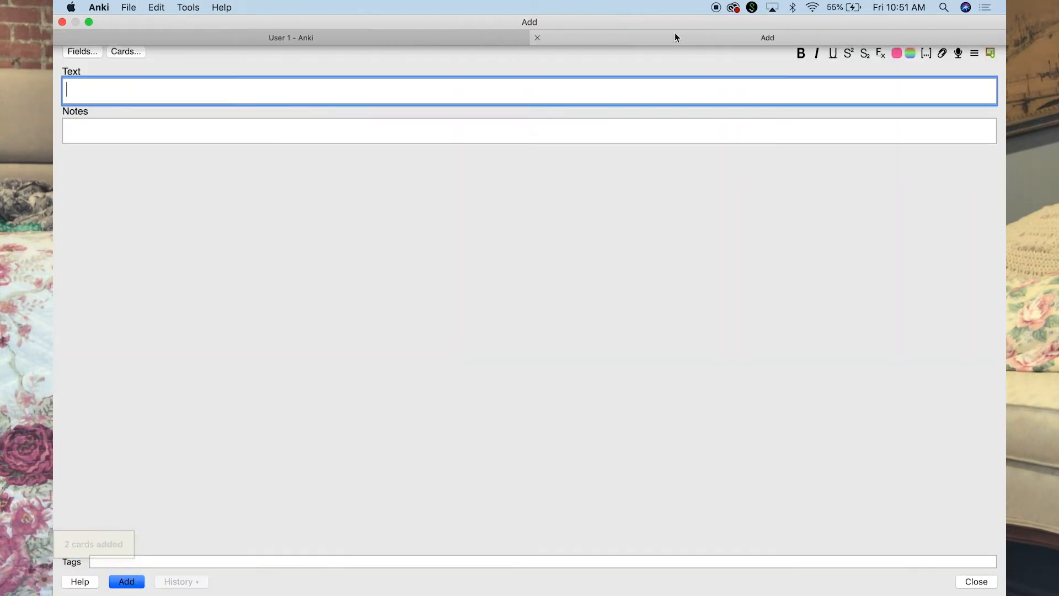
left_click(540, 36)
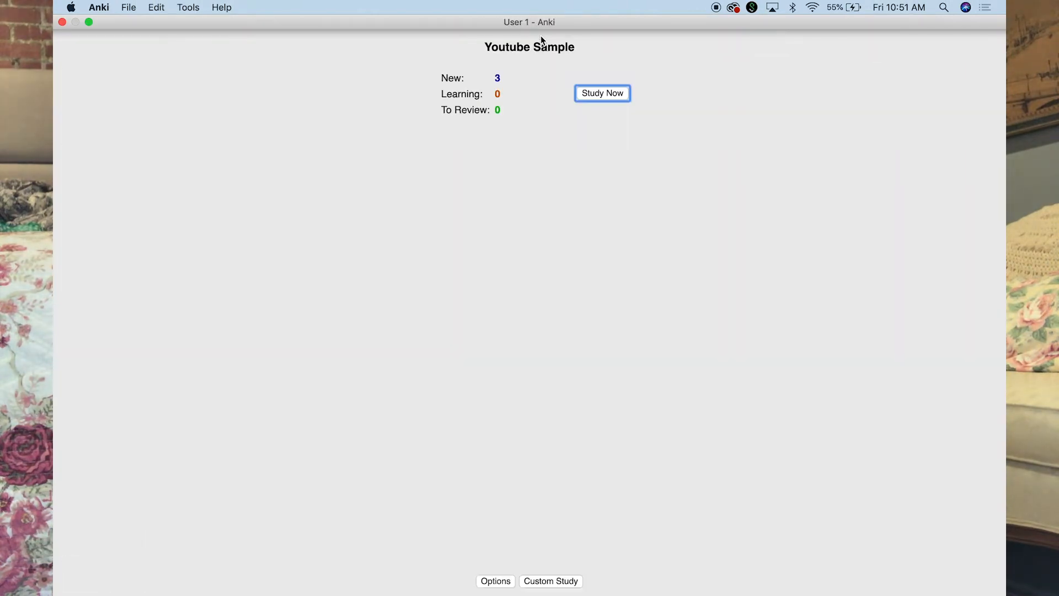
left_click(598, 92)
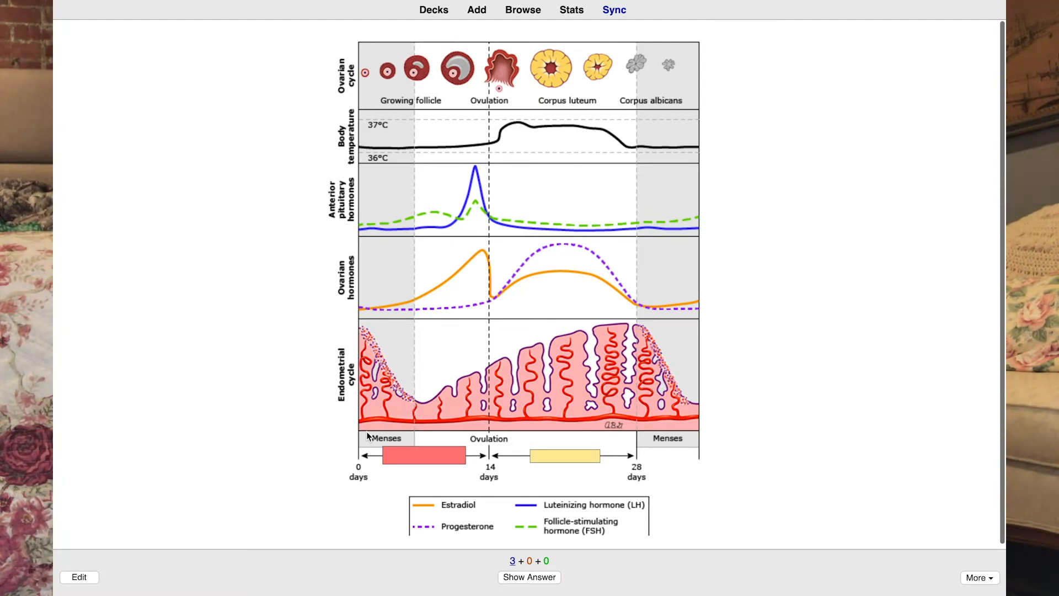
key("space")
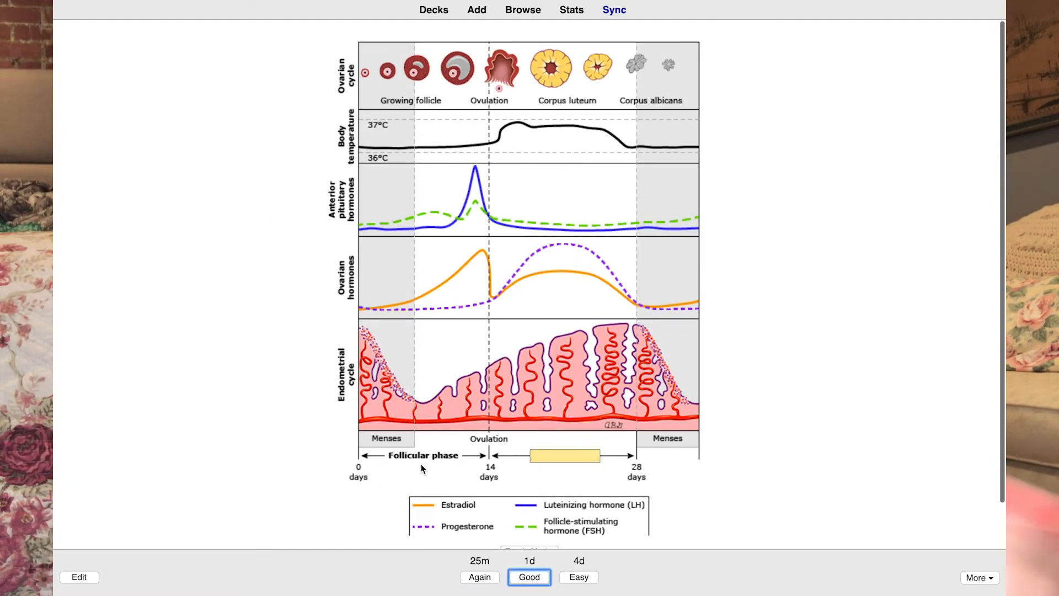
key("space")
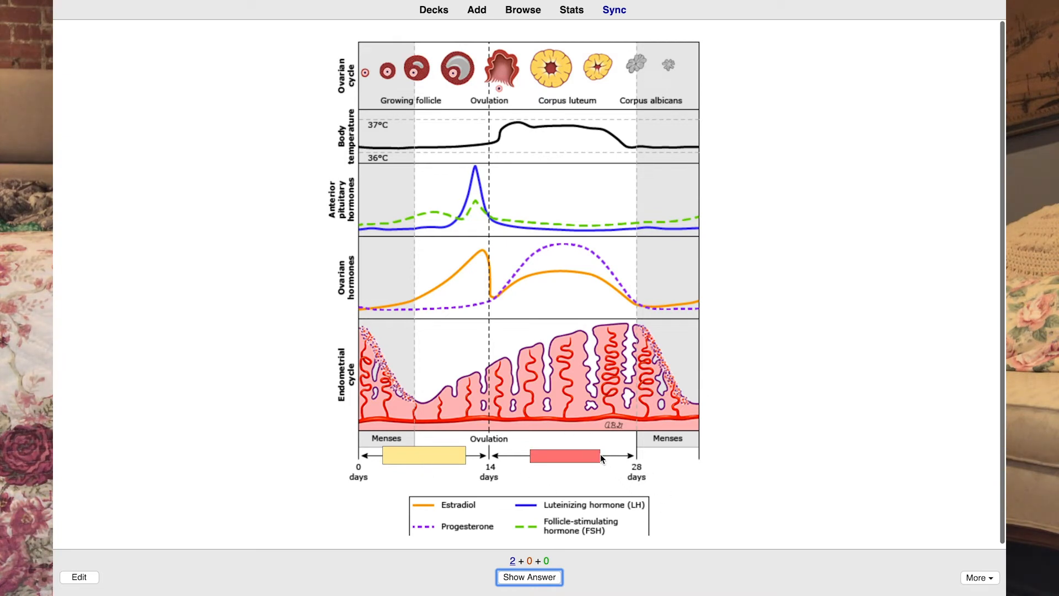
key("space")
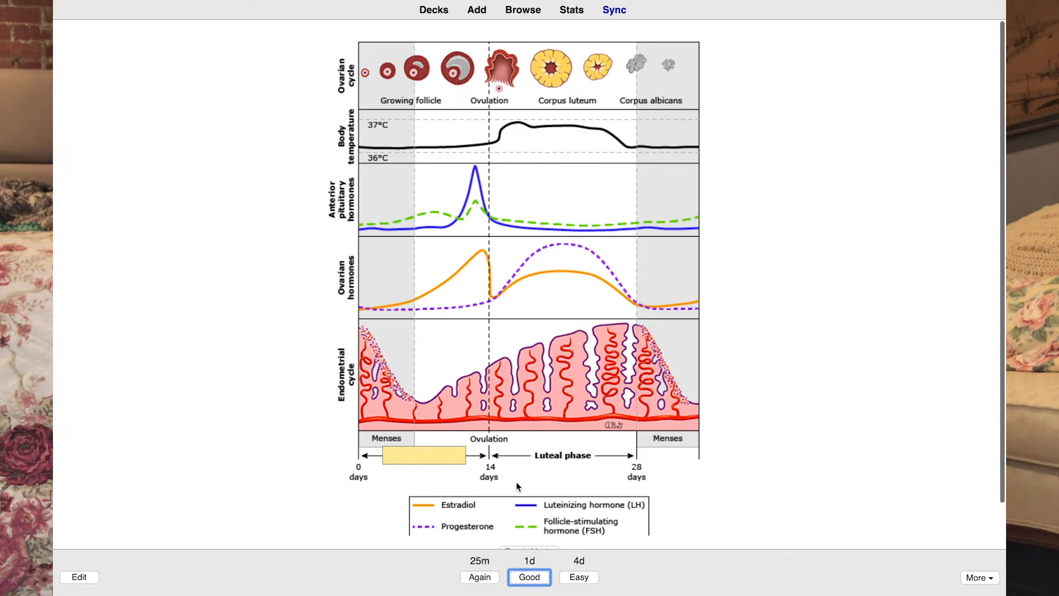
- Leave full screen and start a new cloze note in the Youtube Sample deck with the text "Menses is cool"
mouse_move(89, 3)
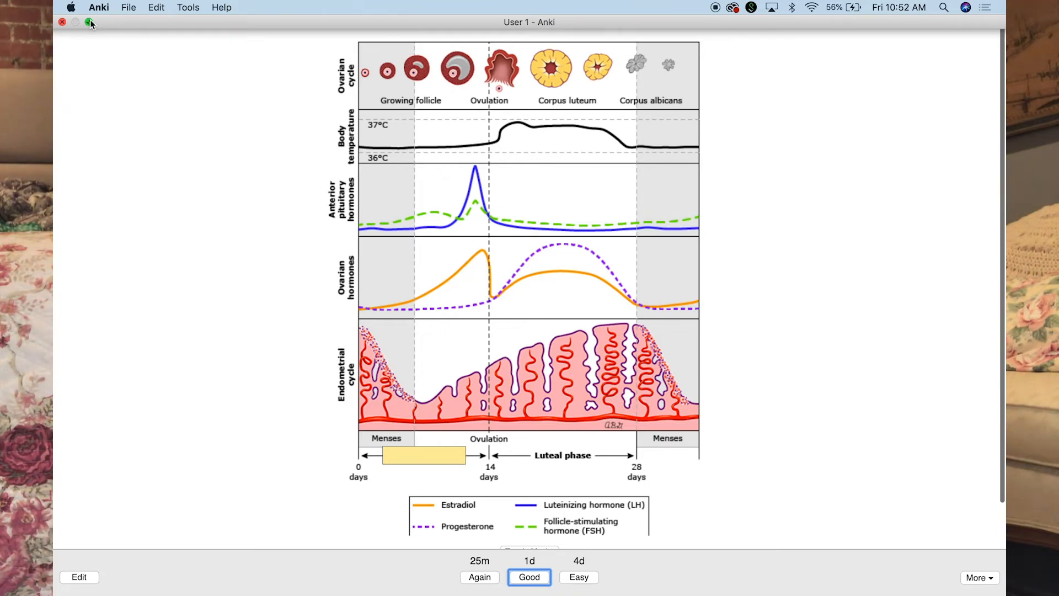
left_click(89, 22)
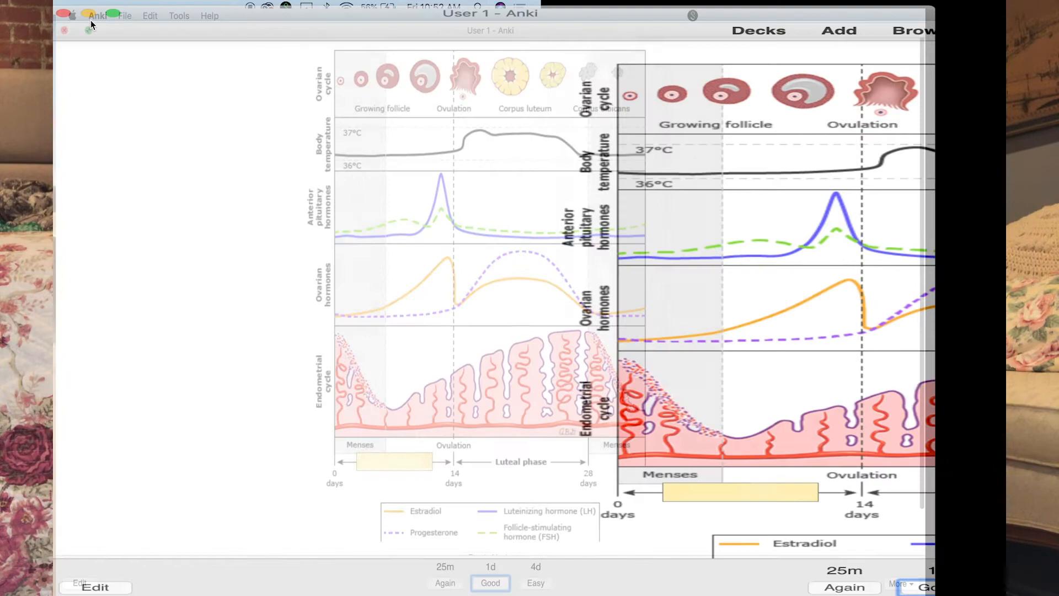
left_click(253, 74)
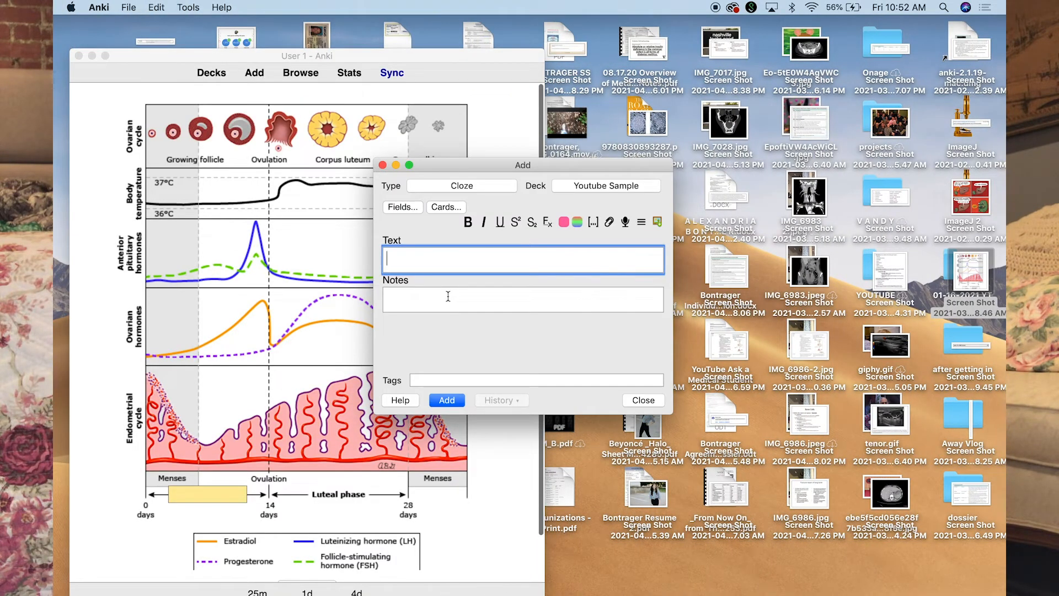
type("Menses is cool")
key("Return")
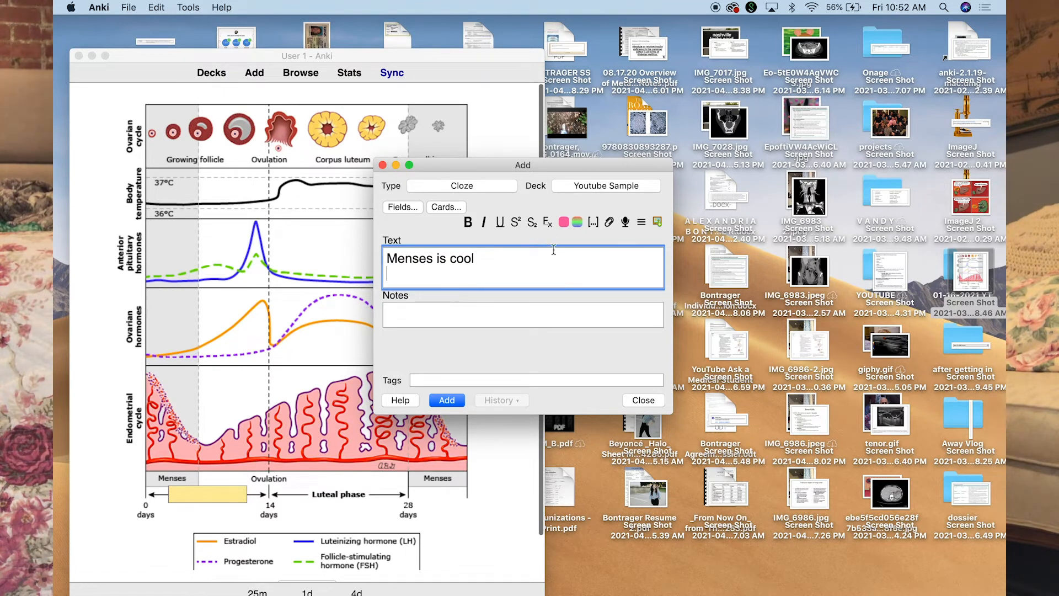
- Copy the ovarian cycle screenshot from the desktop and insert it below "Menses is cool" in the note's text
double_click(970, 273)
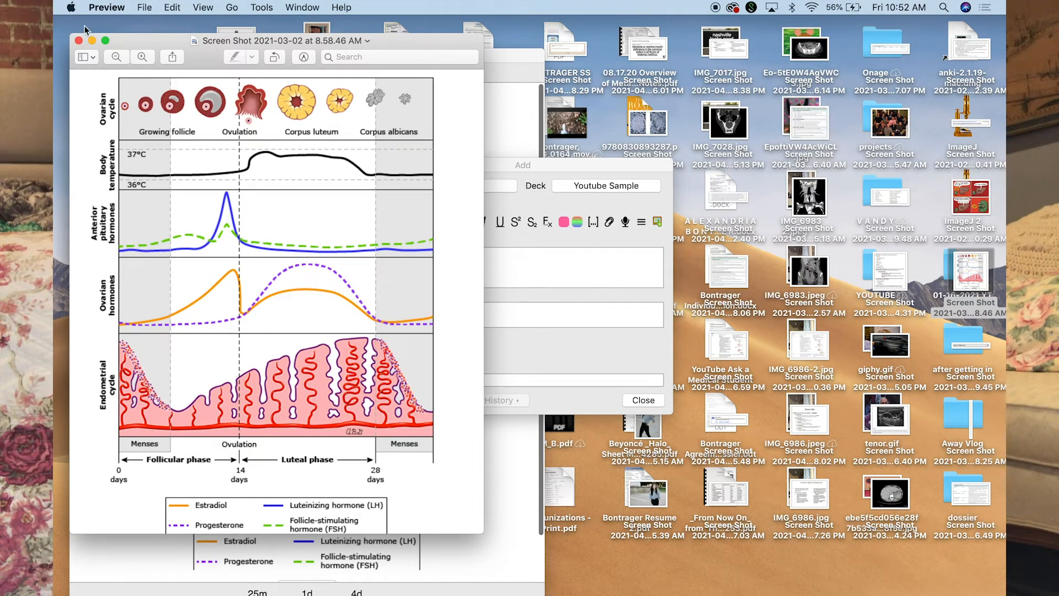
key("super+w")
left_click(482, 262)
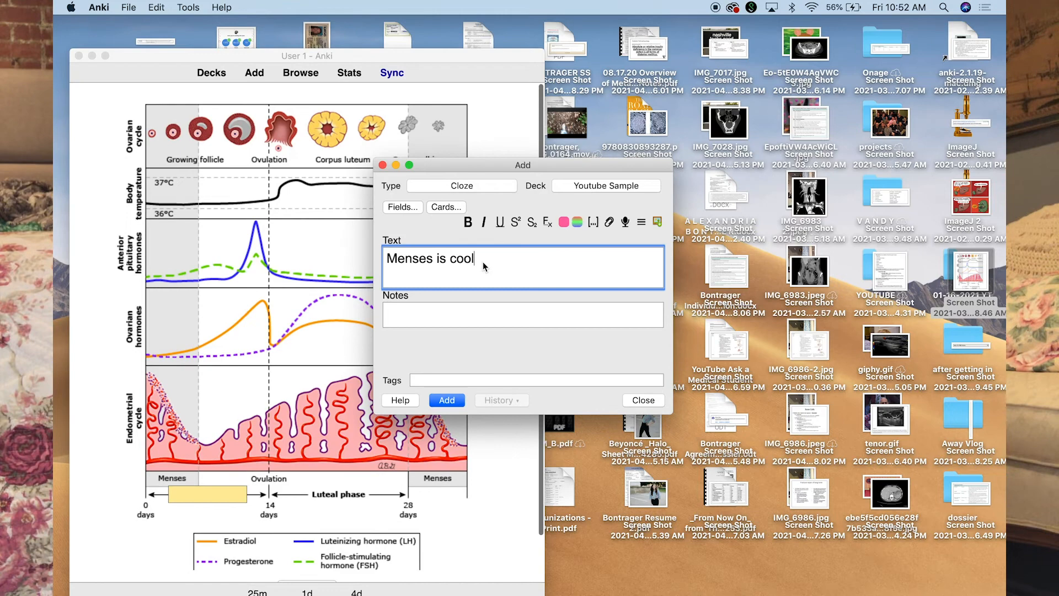
key("super+v")
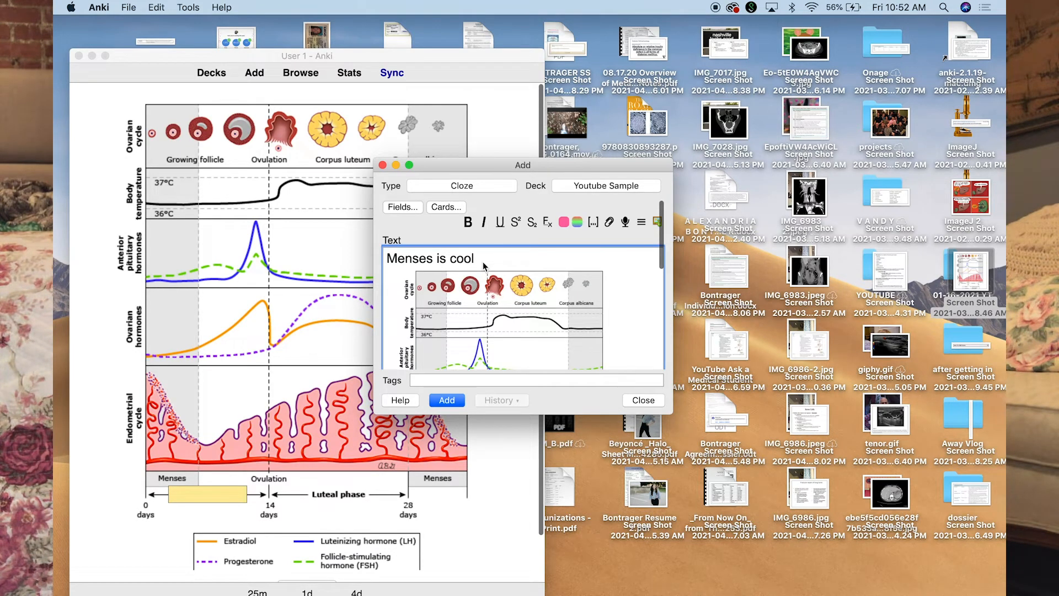
scroll(482, 261, "down", 5)
scroll(482, 261, "up", 5)
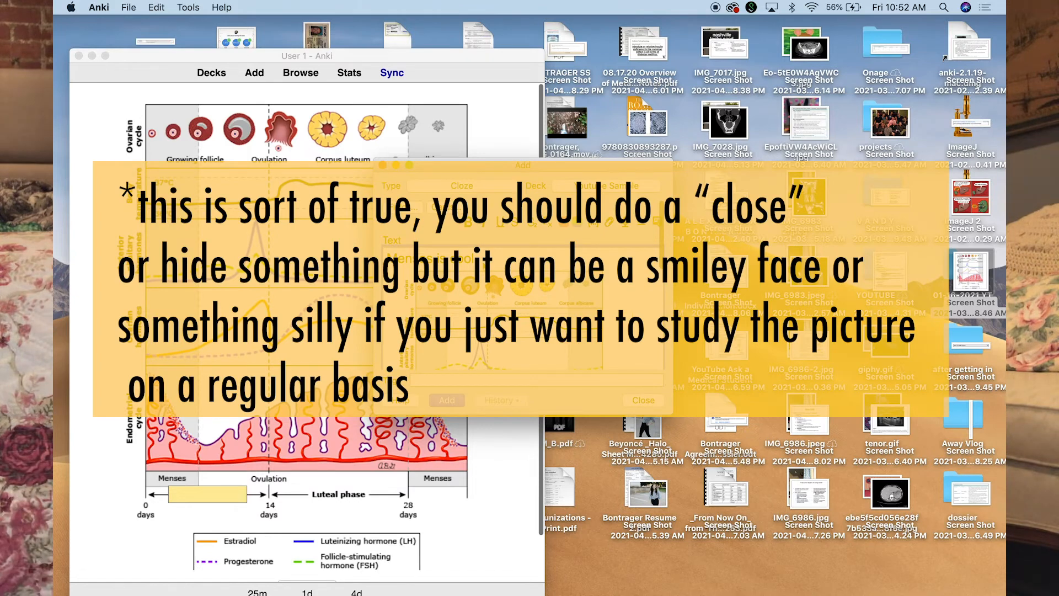
- Enter the notes "- this is a lie", "- you can find this figure on pg. 13" and "- Dr. so and so said this was important"
scroll(482, 261, "down", 5)
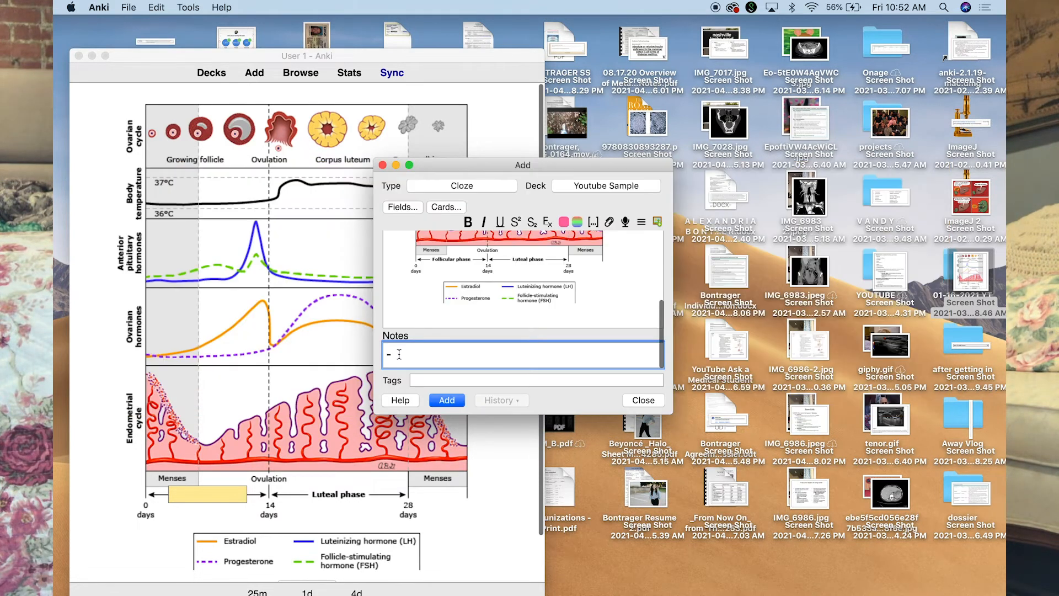
type("this is a lie")
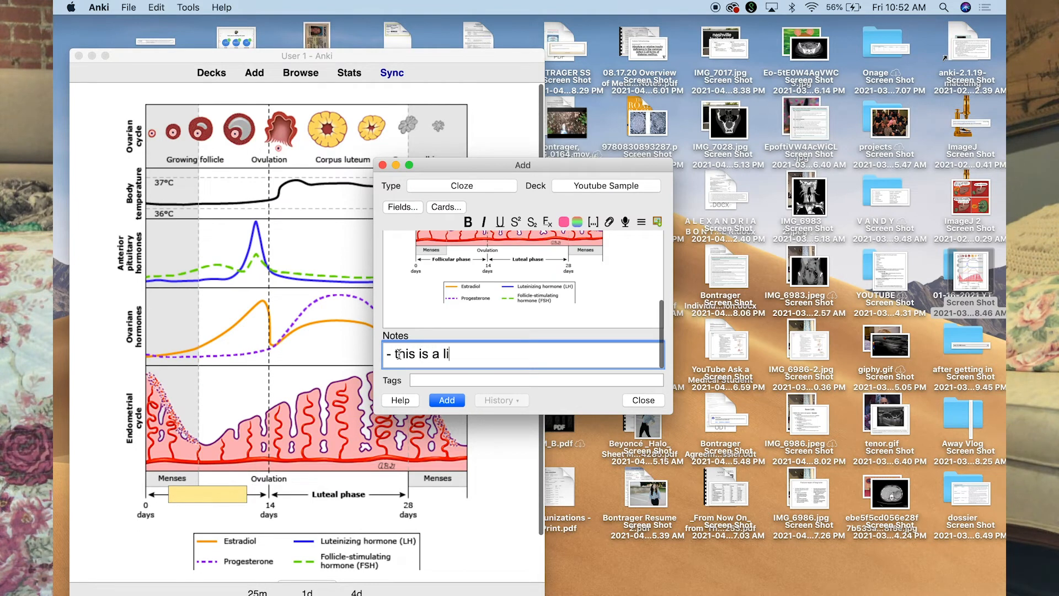
key("Return")
type("- you can find this fi")
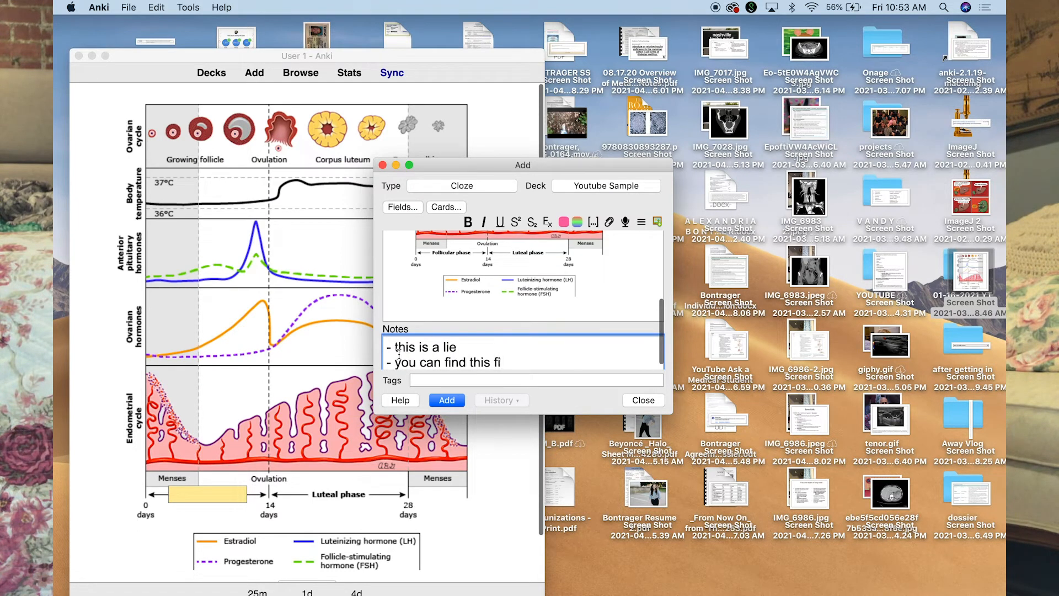
type("gure on pg. 13")
key("Return")
type("-")
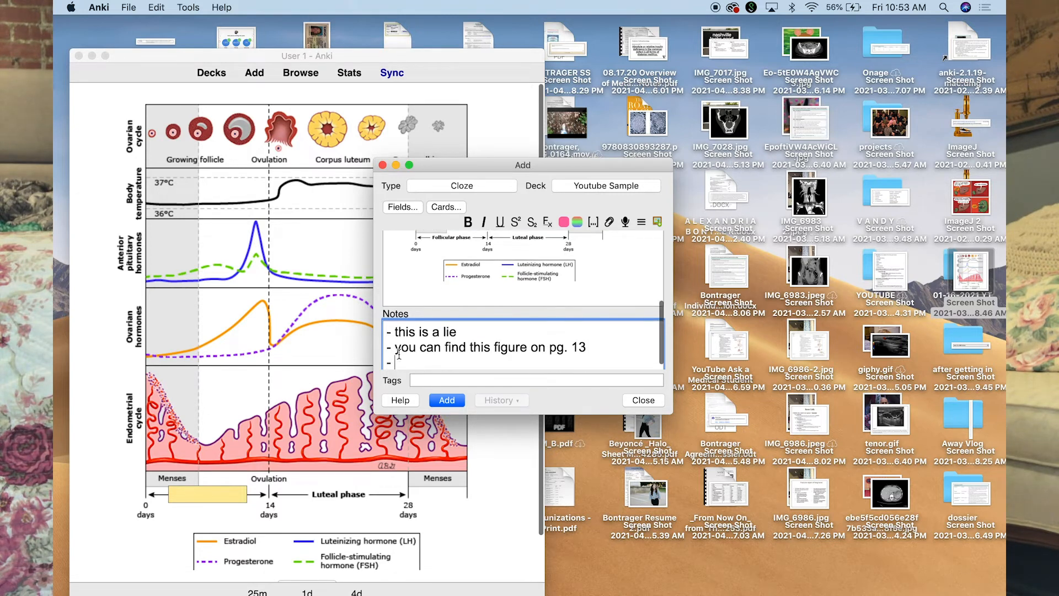
type(" Dr. so and so said this was important")
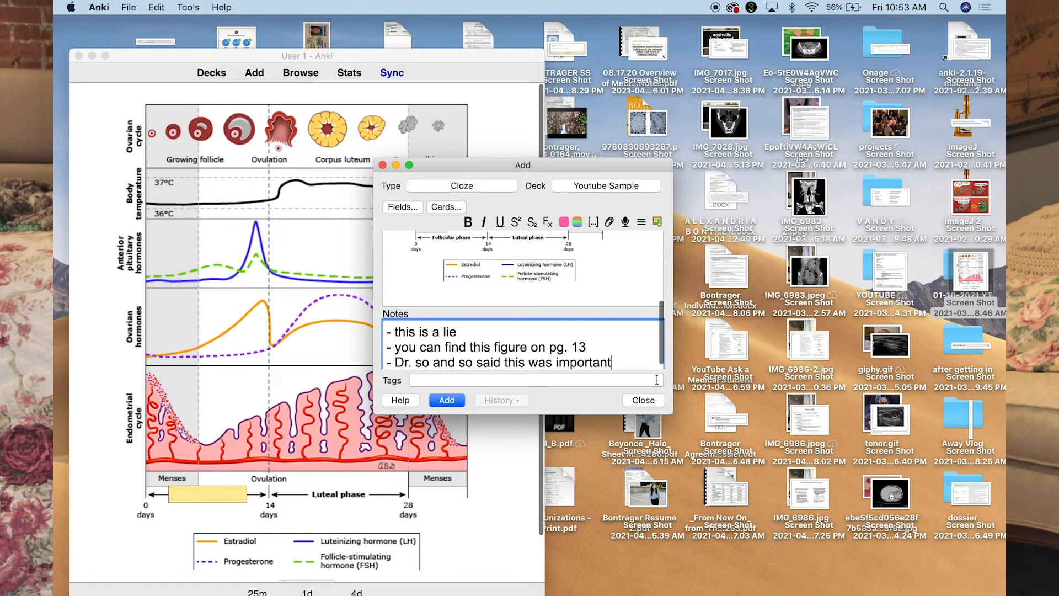
- Enlarge the Add window to full screen and add the note without any cloze deletion
left_click(410, 164)
scroll(505, 242, "down", 5)
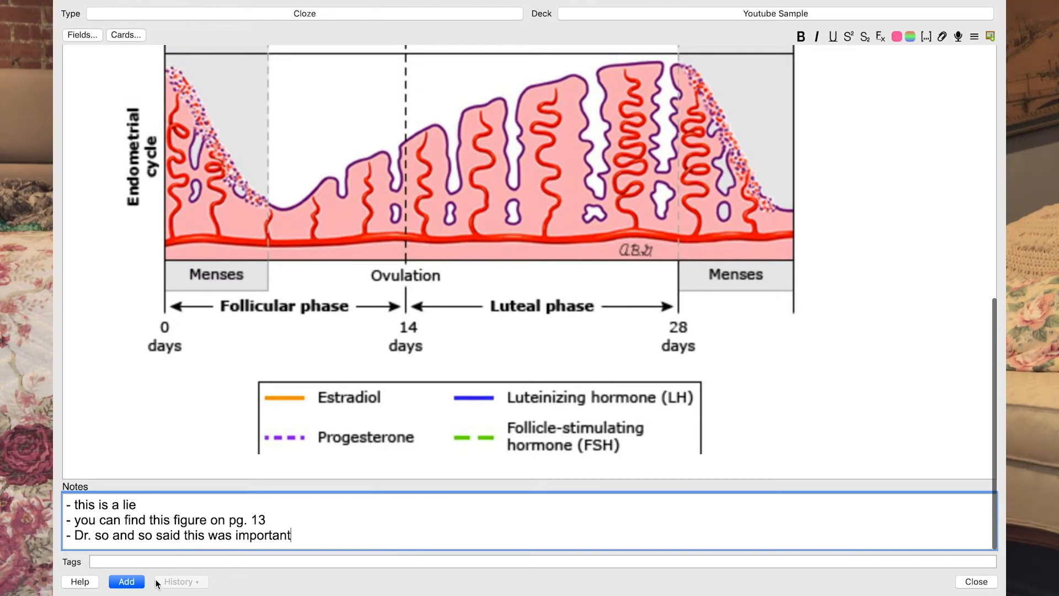
left_click(119, 581)
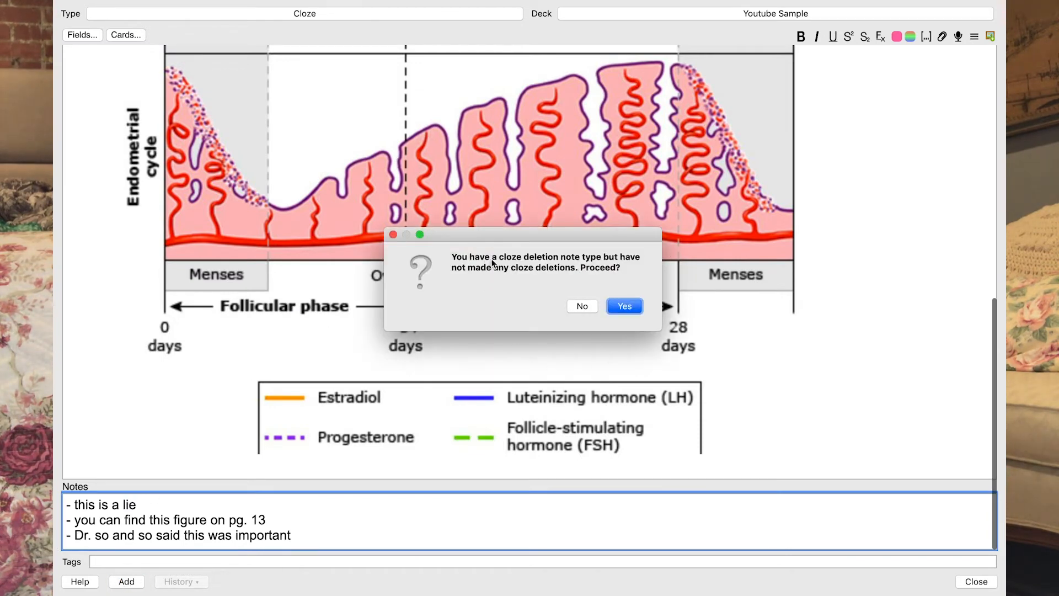
left_click(625, 307)
- Close the Add window and return to the deck list in full screen
mouse_move(328, 6)
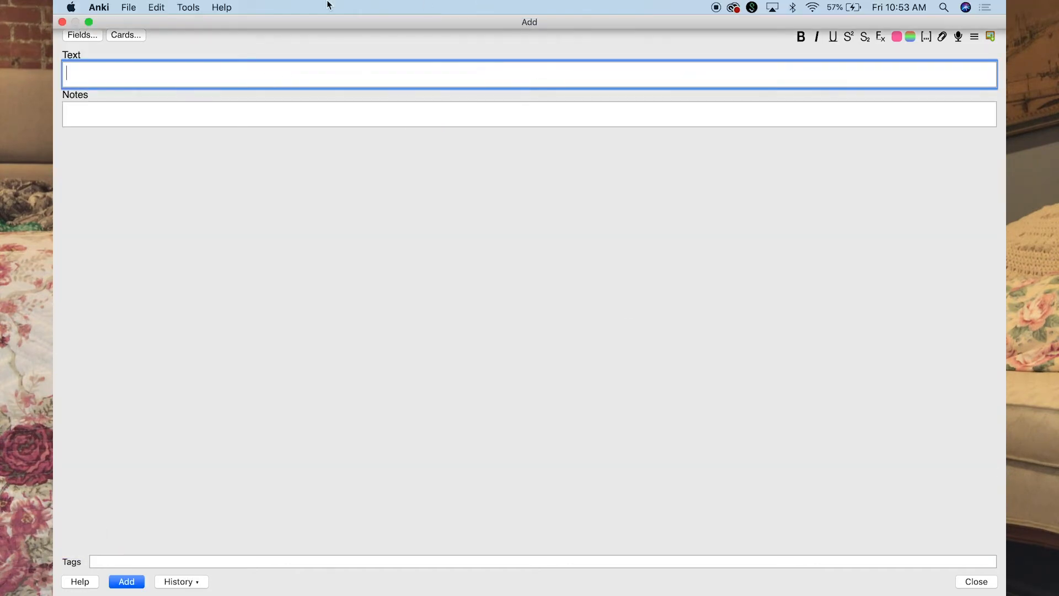
left_click(62, 22)
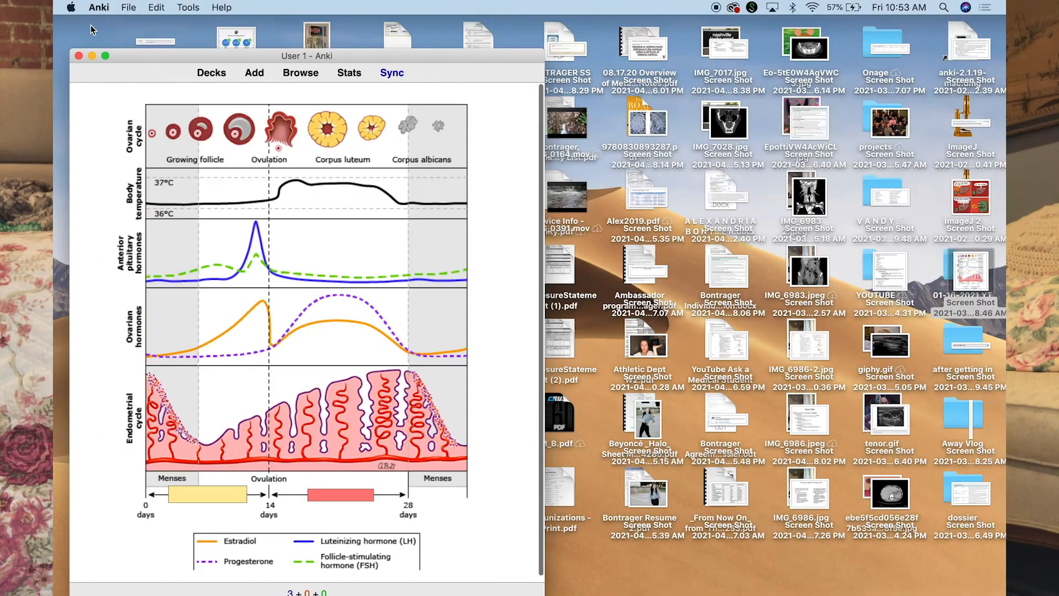
left_click(211, 72)
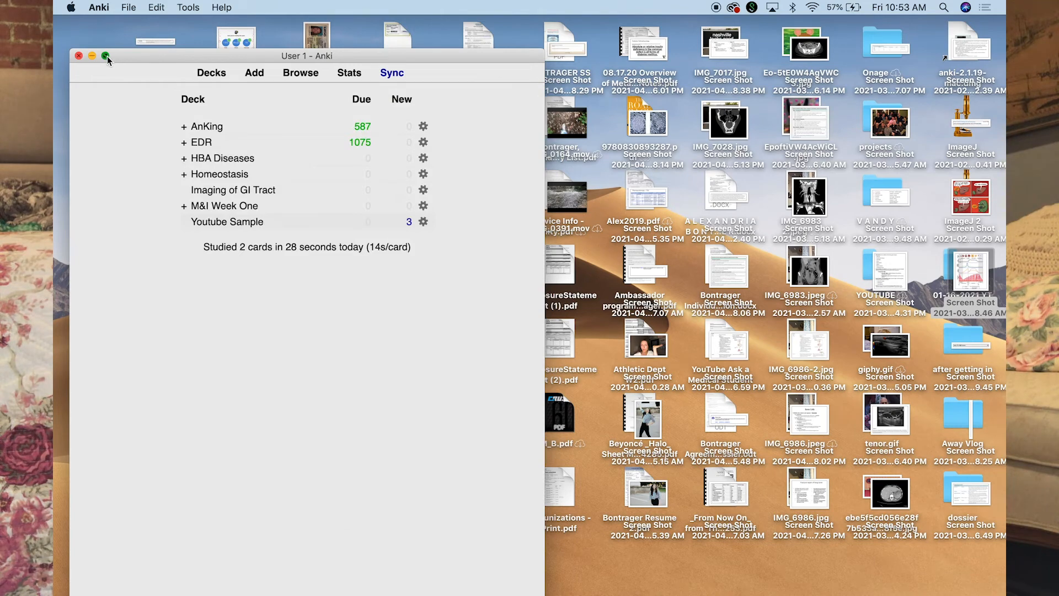
left_click(106, 56)
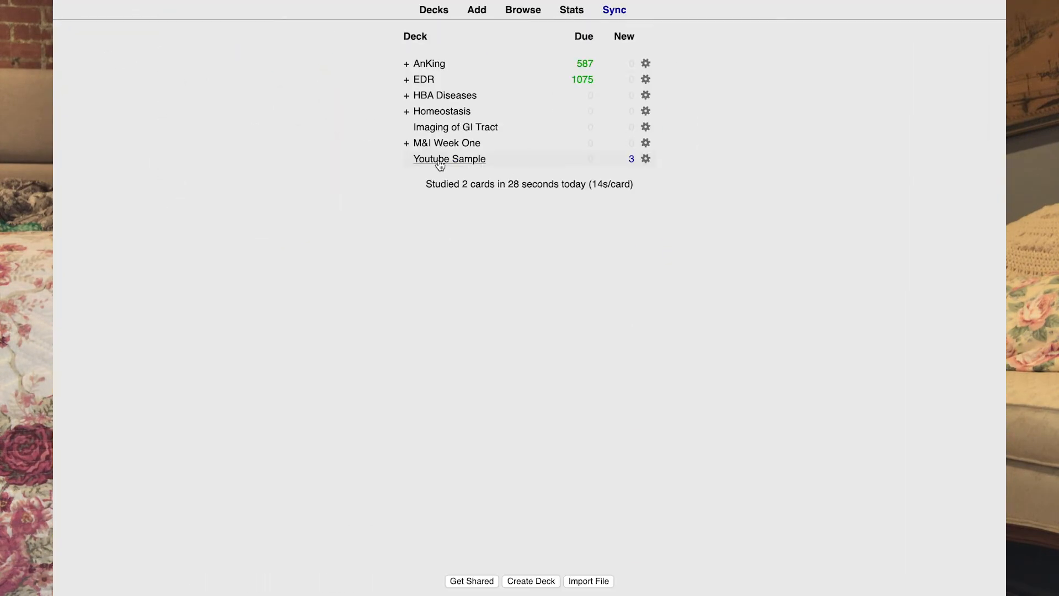
- Study the remaining new cards in the Youtube Sample deck until it is finished, and go back to the deck list
left_click(440, 162)
left_click(434, 10)
left_click(439, 160)
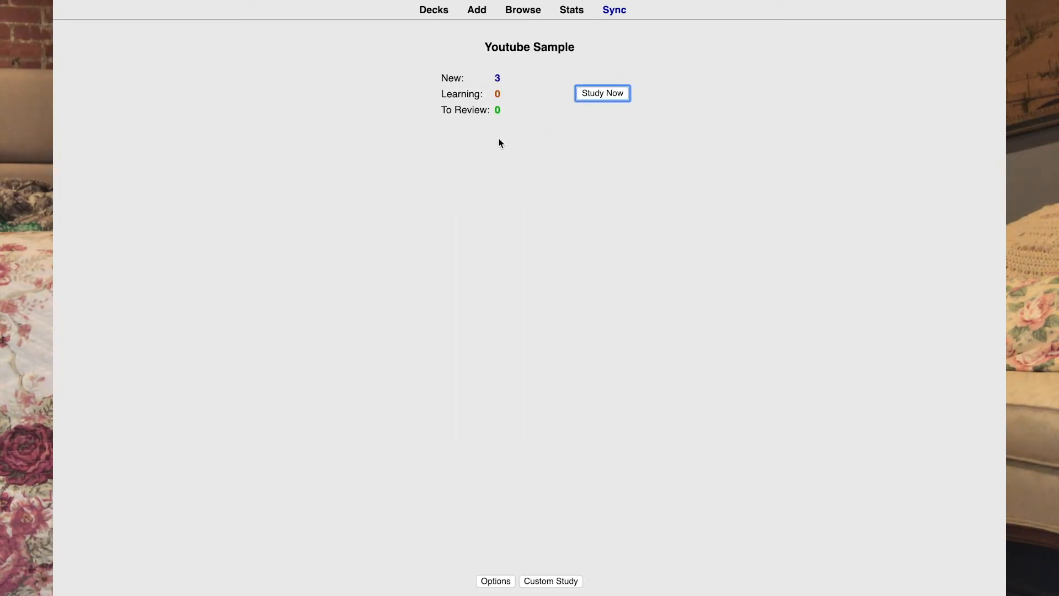
left_click(595, 94)
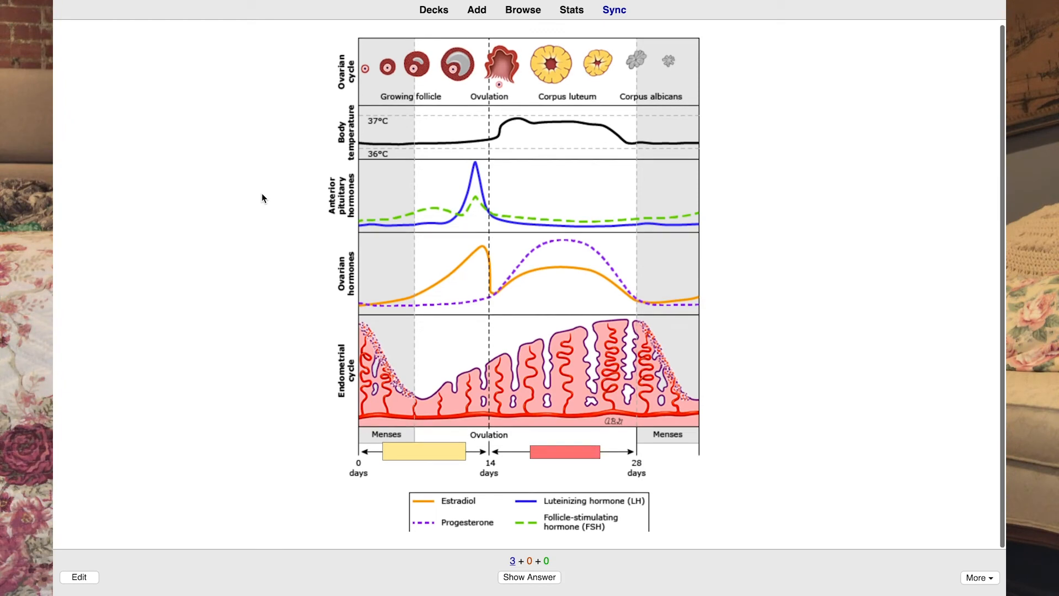
key("space")
key("space")
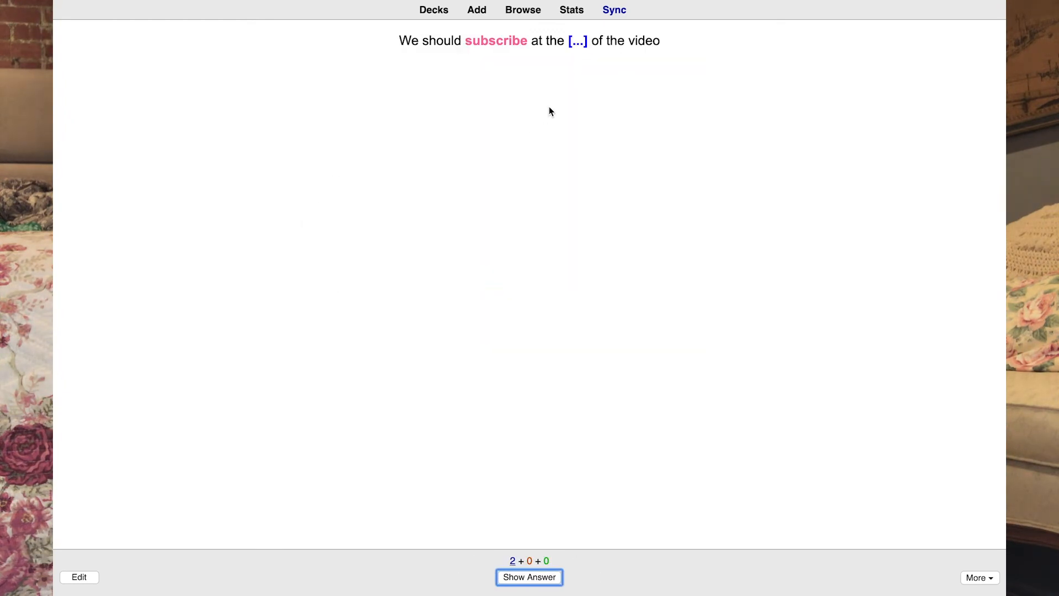
key("space")
key("space")
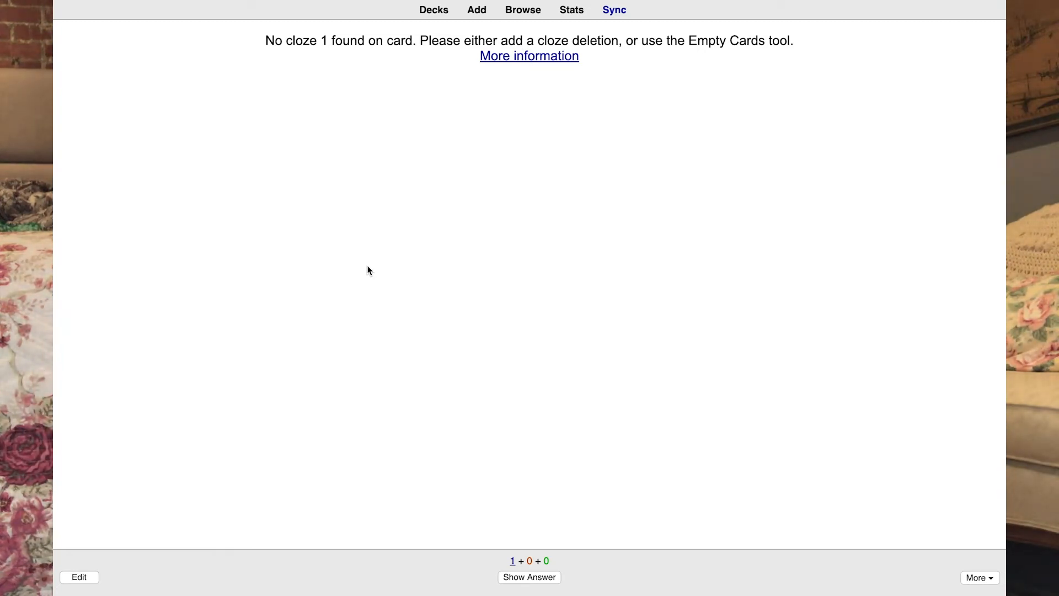
key("at")
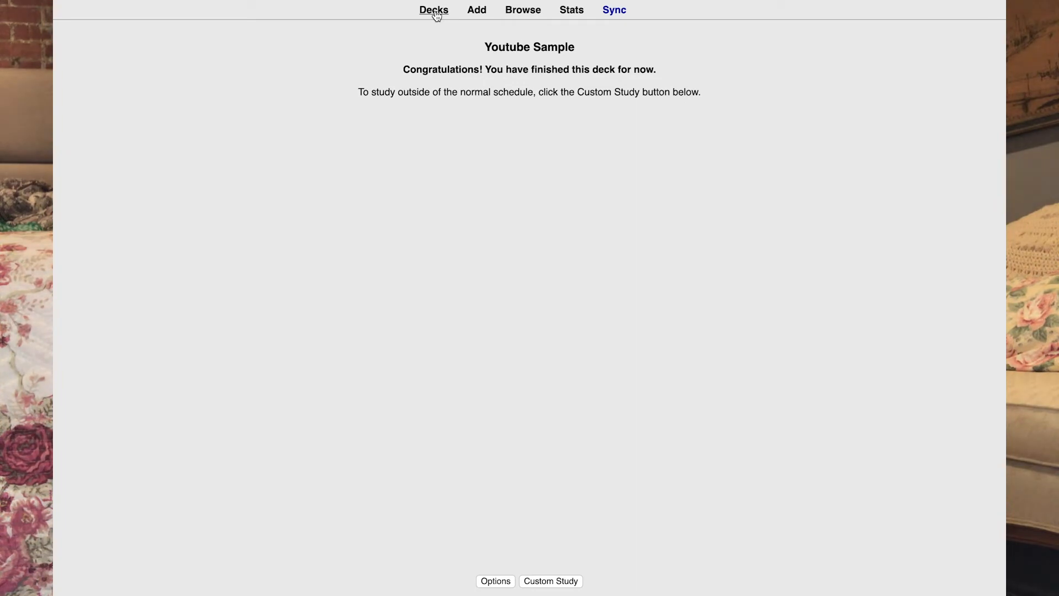
left_click(436, 14)
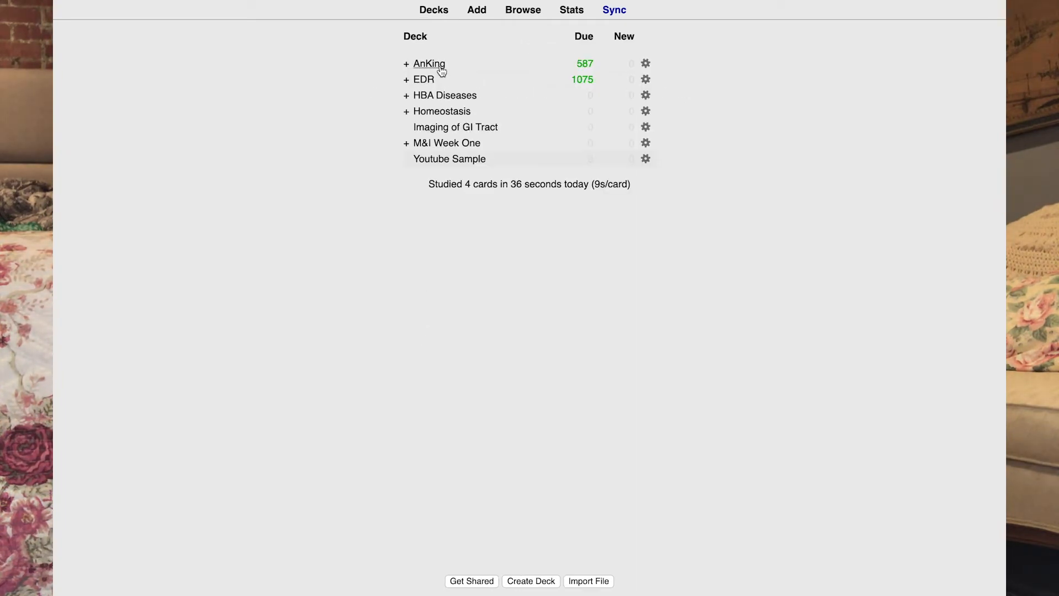
- Look over the AnKing deck's subdecks, and search the card browser for "tetanus"
left_click(406, 64)
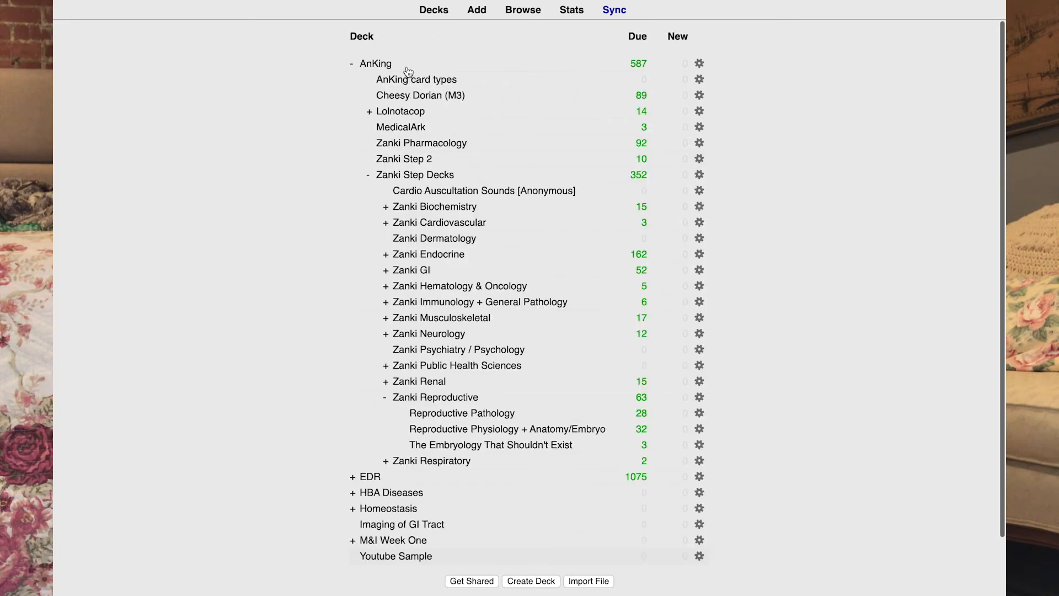
left_click(353, 65)
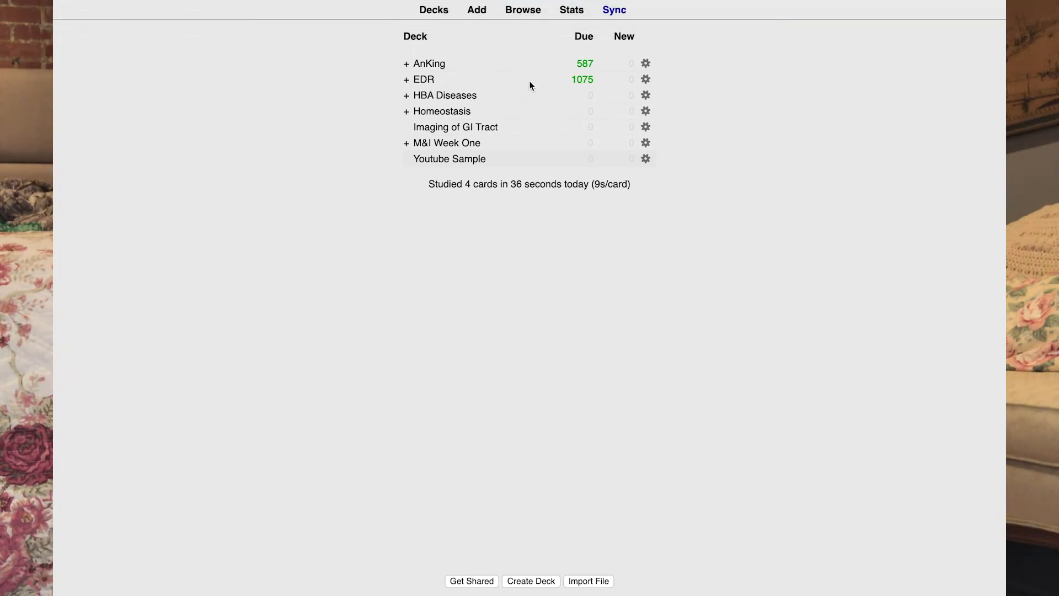
left_click(520, 12)
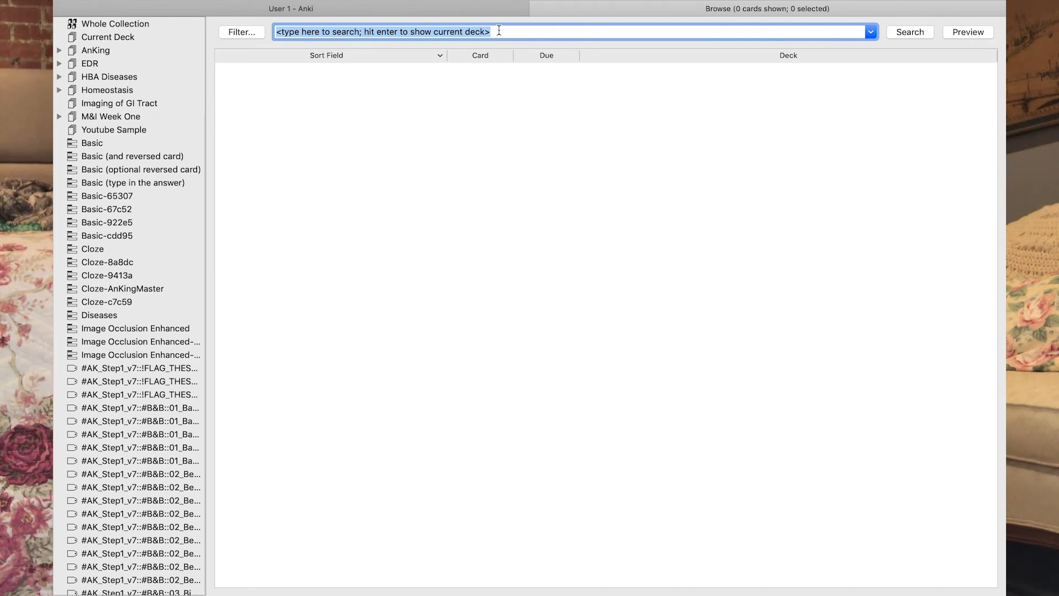
type("tetanus")
key("Return")
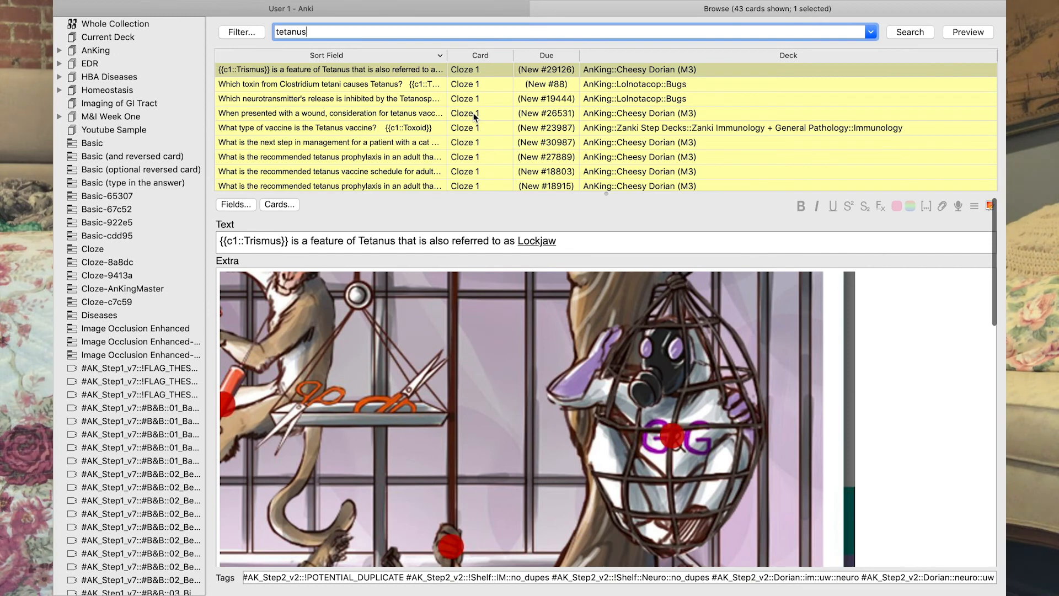
- Step through the tetanus search results to the card about the treatment of neonatal tetanus
mouse_move(555, 3)
key("Down")
key("Down")
key("Down")
key("Down")
key("Down")
key("Down")
key("Down")
key("Down")
key("Down")
key("Down")
key("Down")
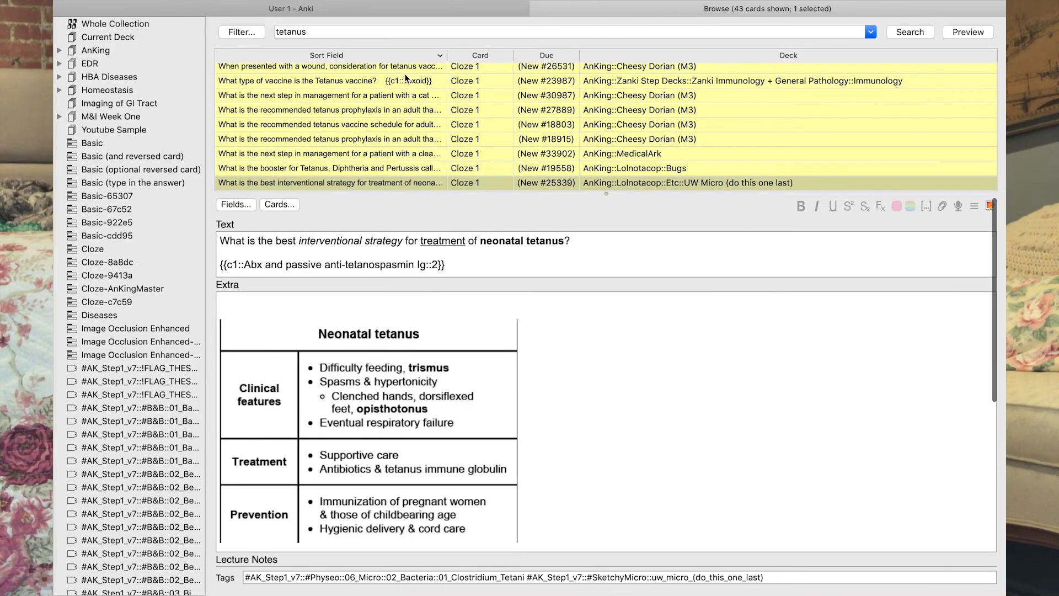
key("Down")
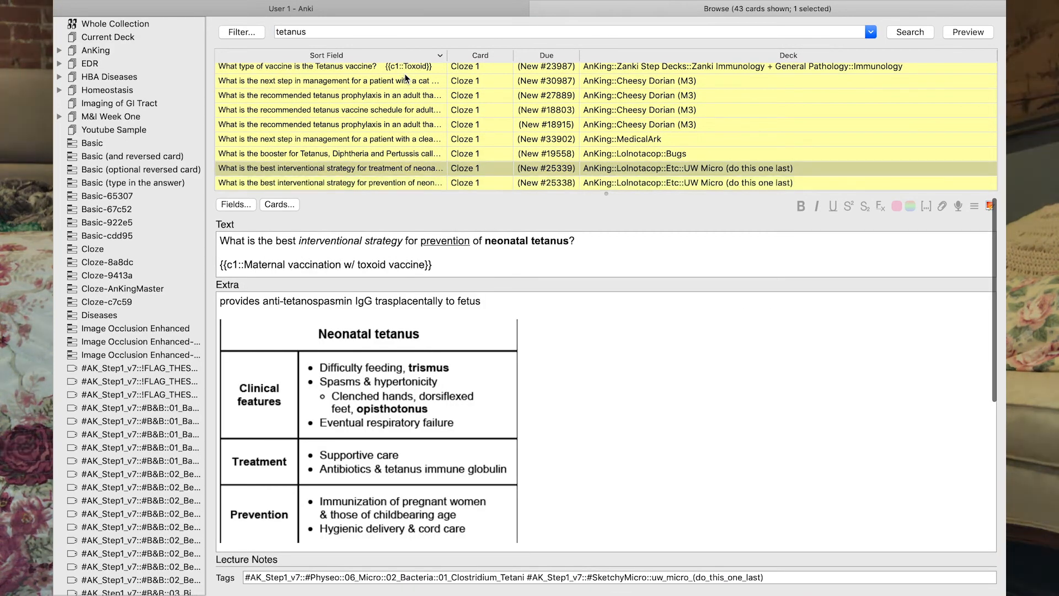
key("Up")
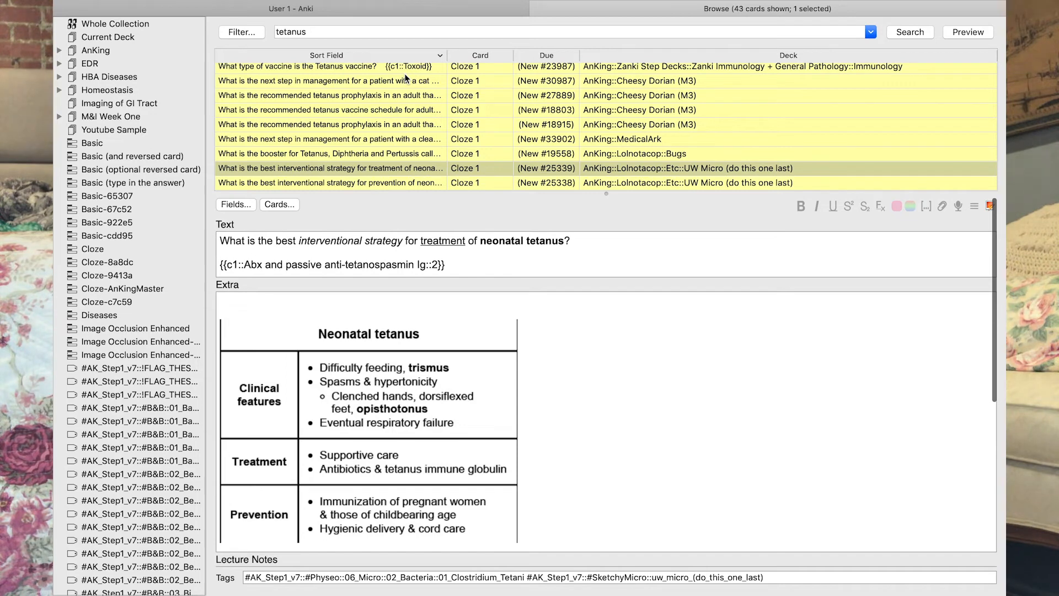
- Unsuspend the card on treatment of neonatal tetanus, compare it with the other tetanus cards, and suspend it again
key("ctrl+j")
left_click(320, 111)
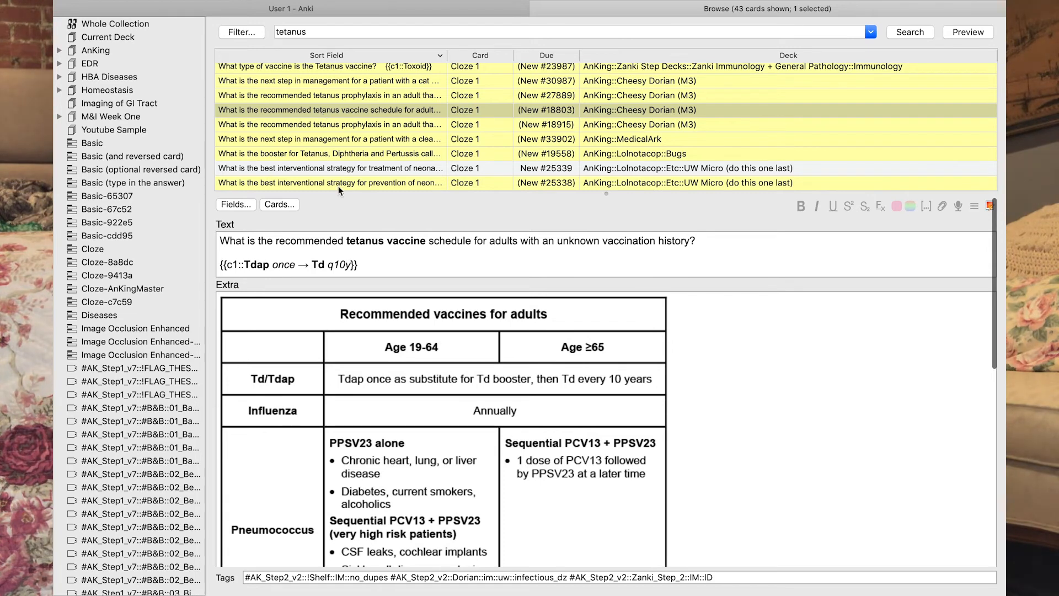
left_click(286, 169)
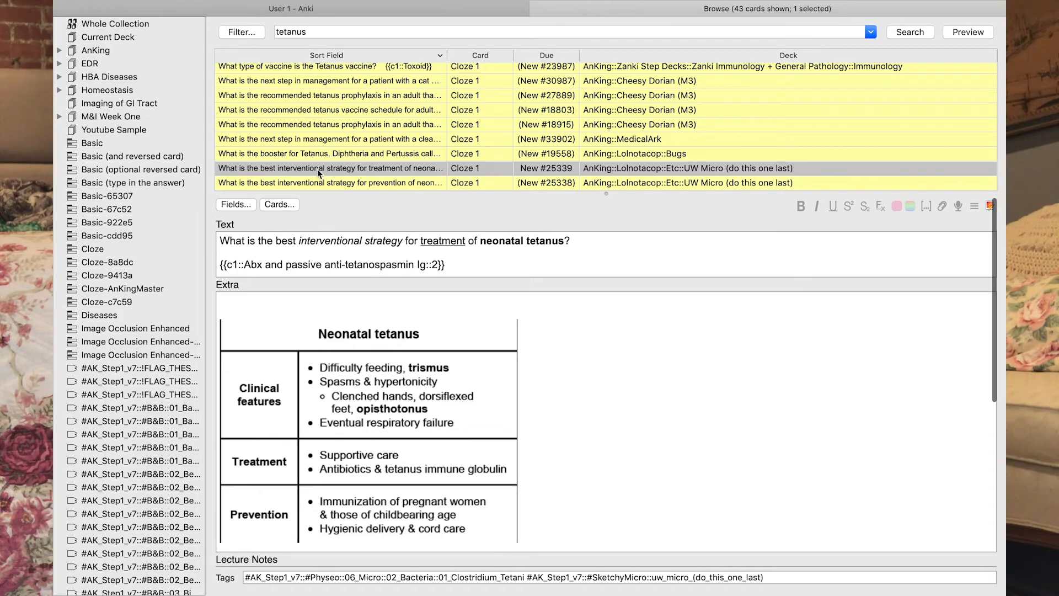
left_click(319, 157)
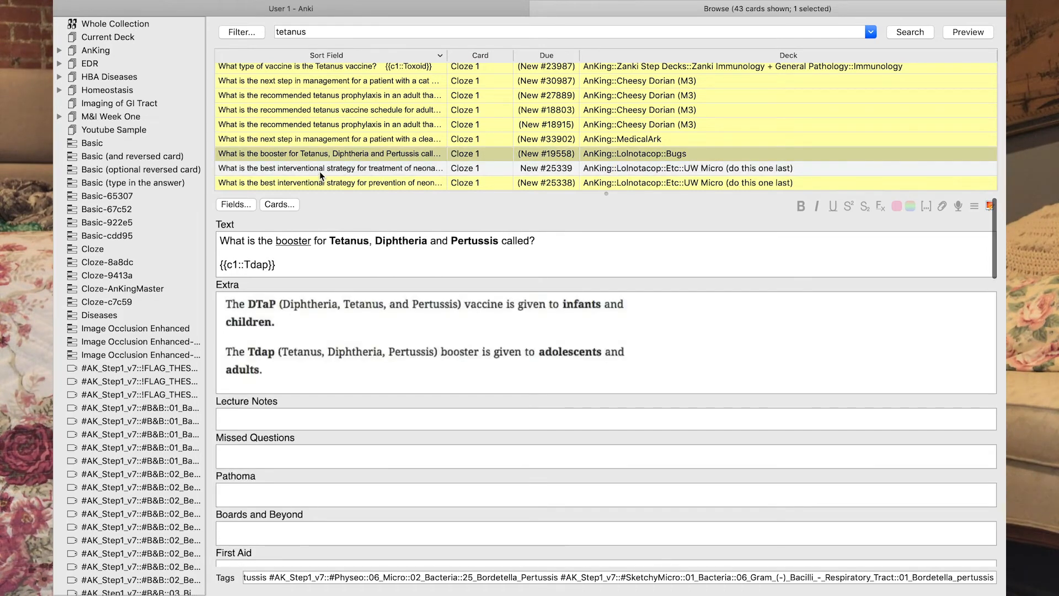
left_click(320, 171)
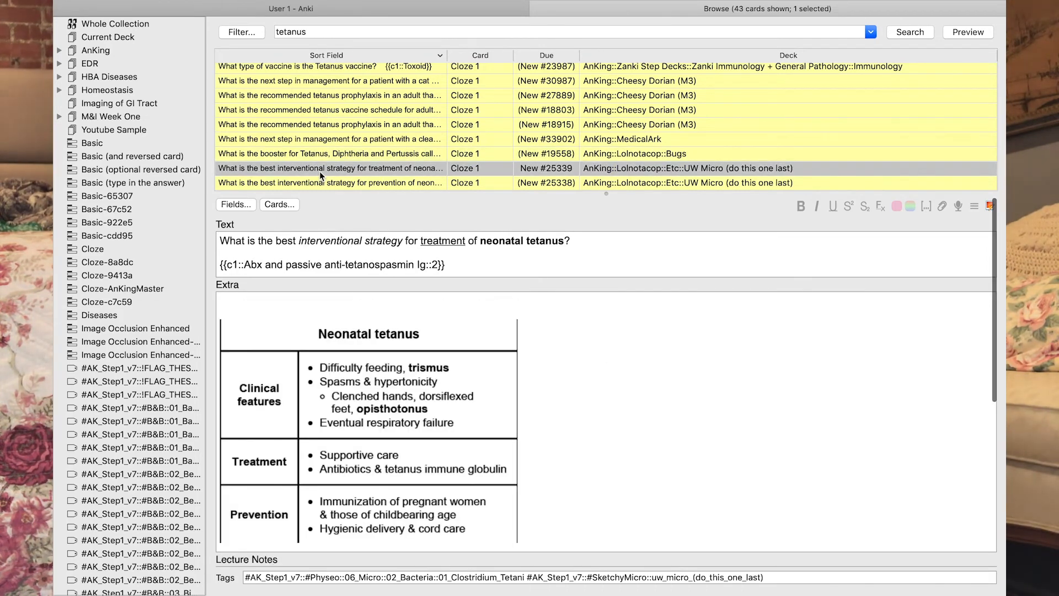
key("ctrl+j")
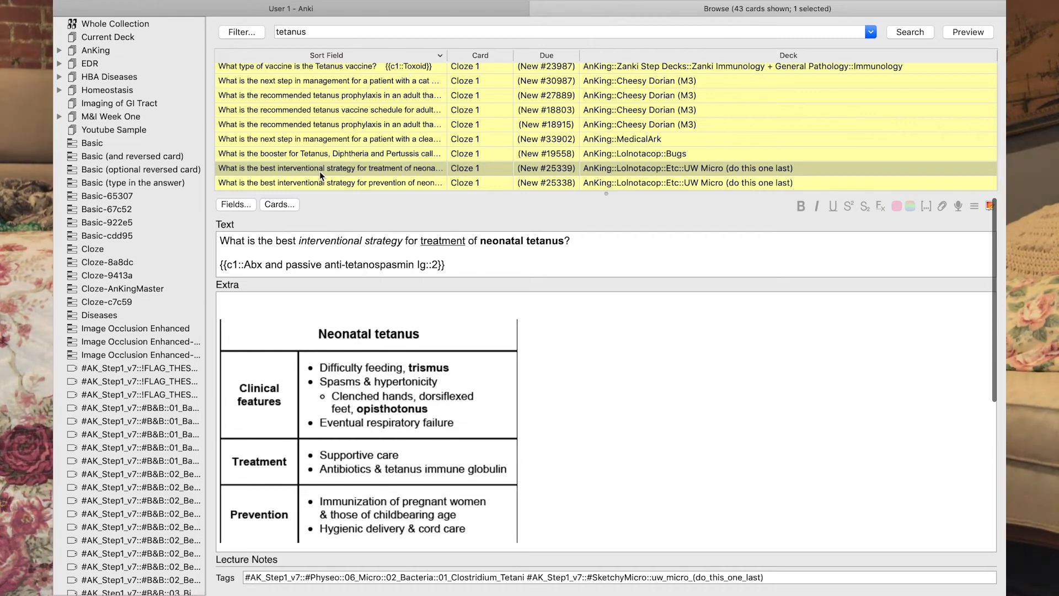
- Look through the list of tetanus cards and narrow the search to "tetanus treat"
scroll(320, 171, "down", 3)
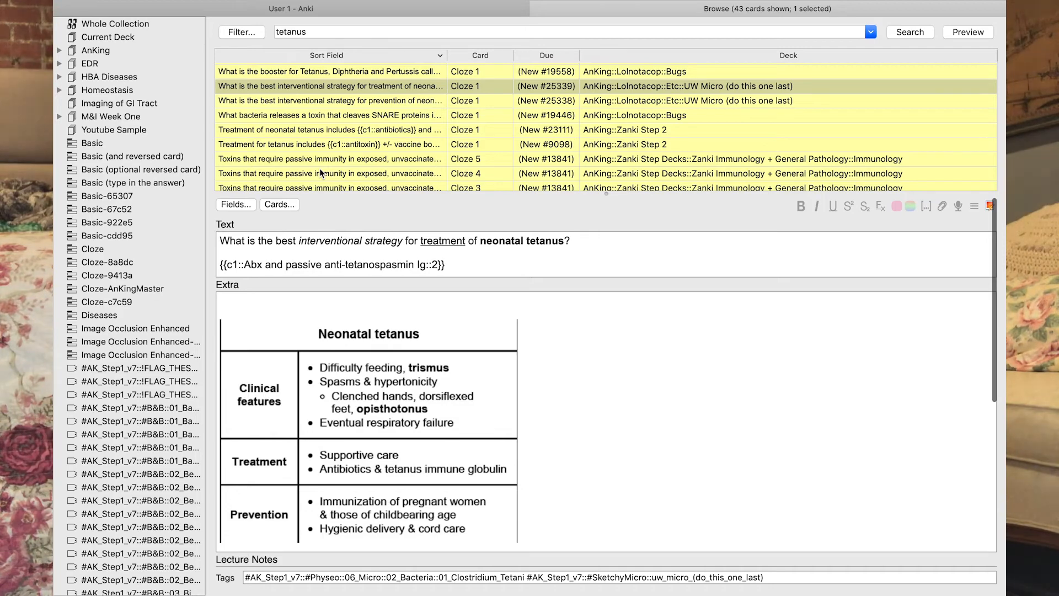
scroll(319, 168, "down", 10)
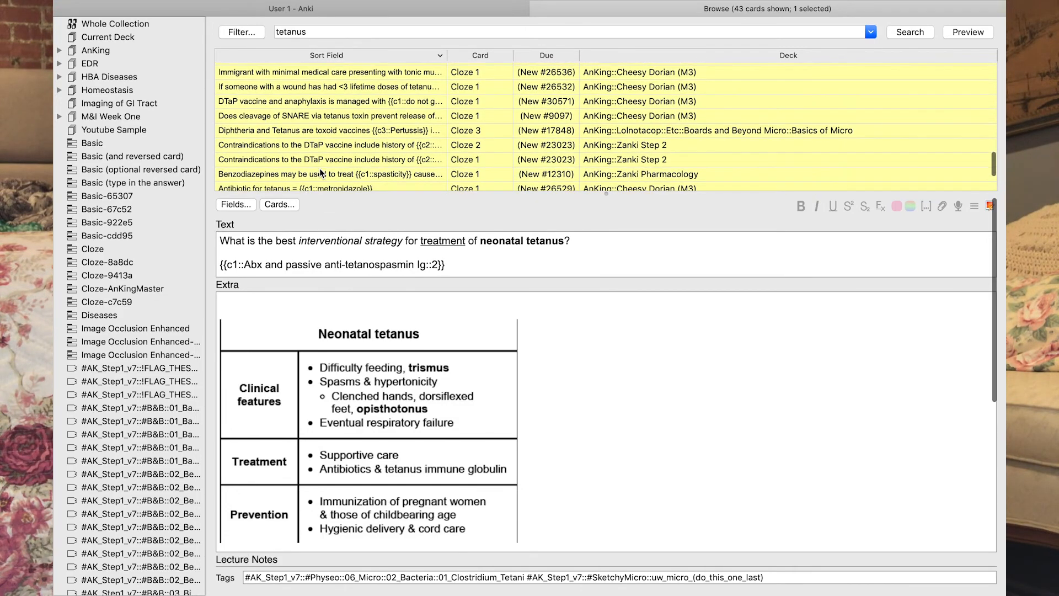
scroll(320, 168, "up", 10)
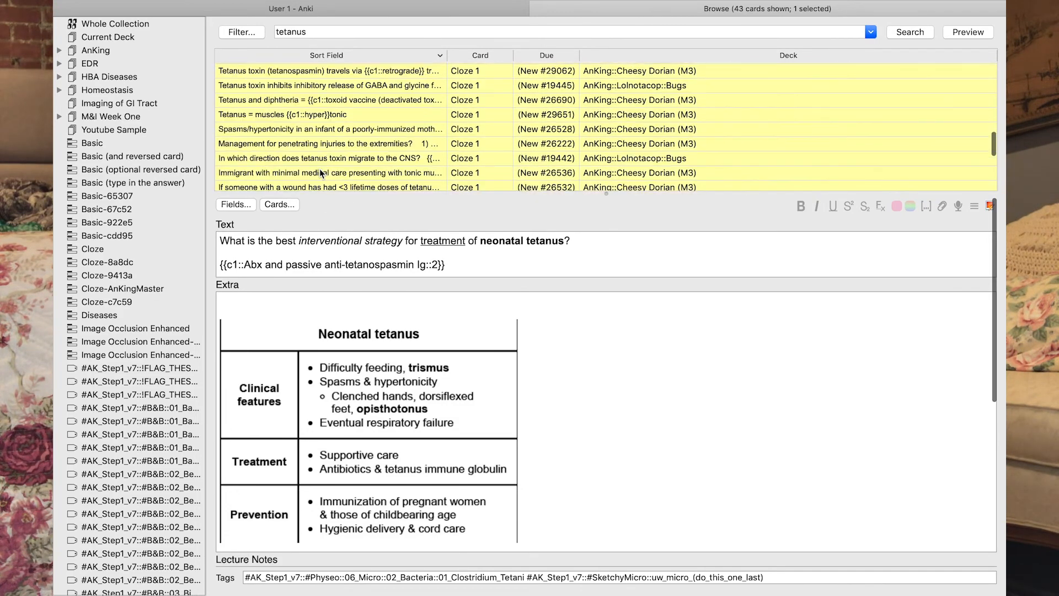
double_click(312, 32)
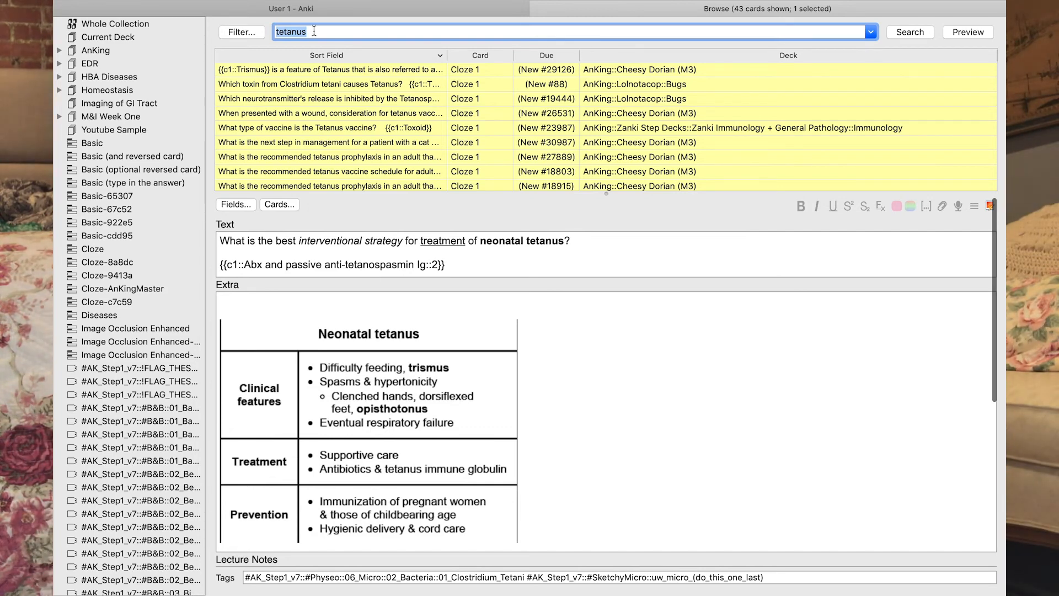
left_click(323, 68)
left_click(320, 29)
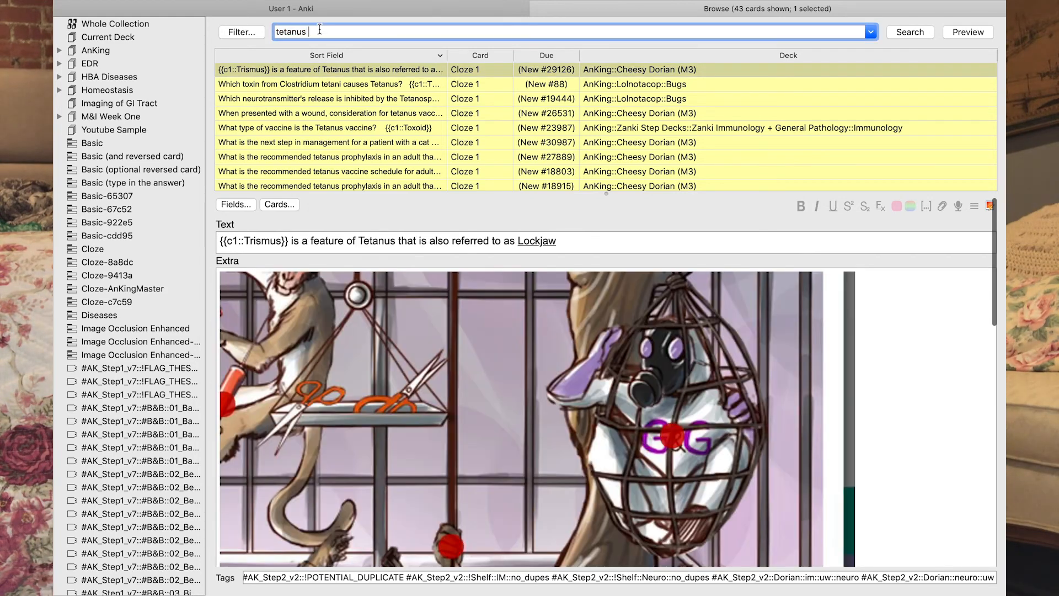
key("Return")
- View each card found by the "tetanus treat" search in turn
left_click(326, 69)
left_click(323, 85)
left_click(323, 102)
left_click(322, 114)
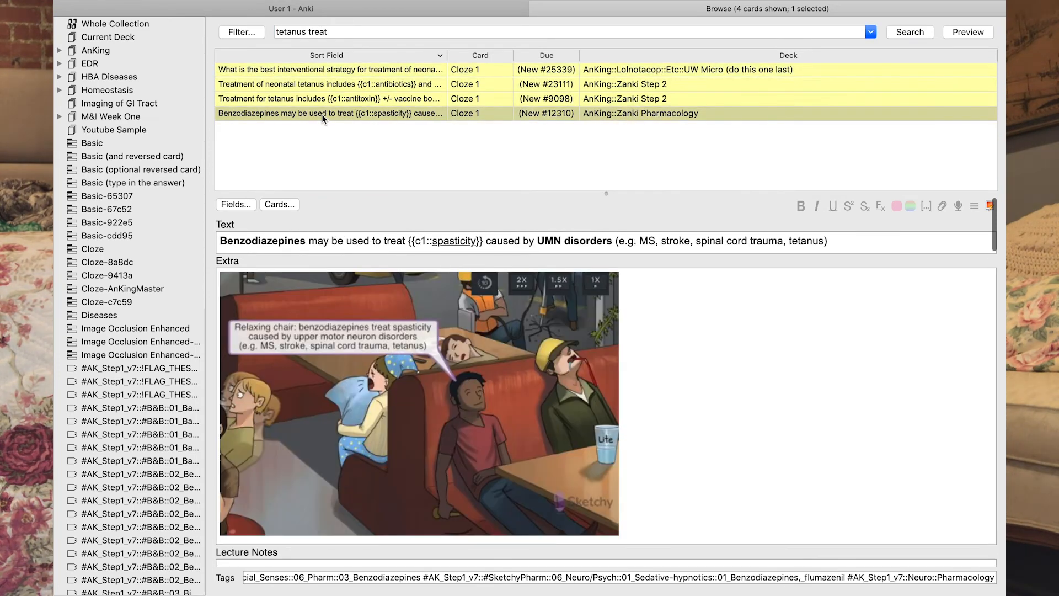
- Search for "kidney stones oxa" instead and look through the matching cards
triple_click(323, 26)
key("BackSpace")
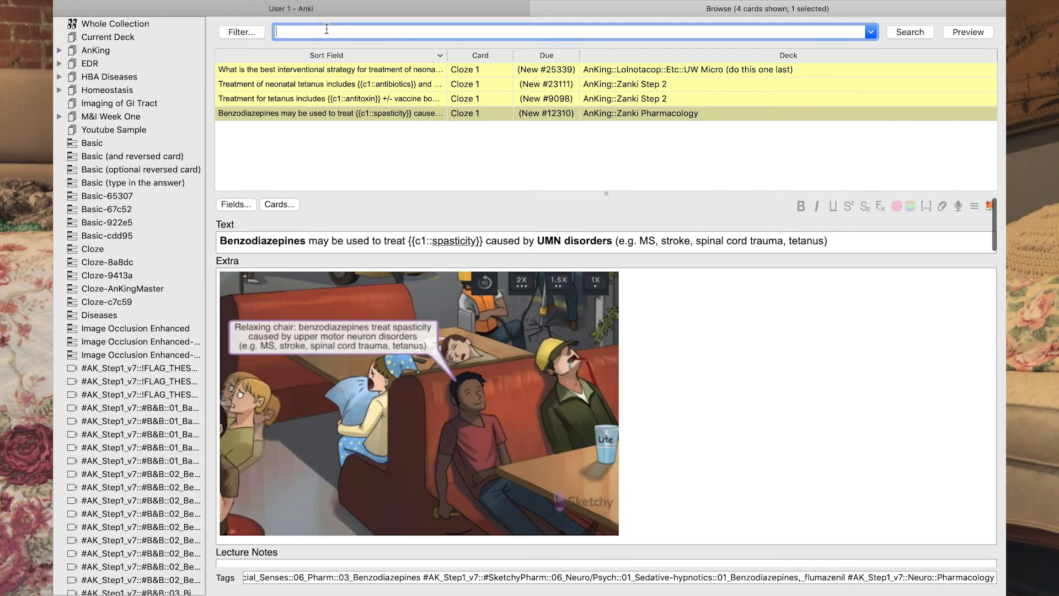
type("kidney stones oxa")
key("Return")
scroll(338, 105, "down", 6)
scroll(337, 103, "up", 6)
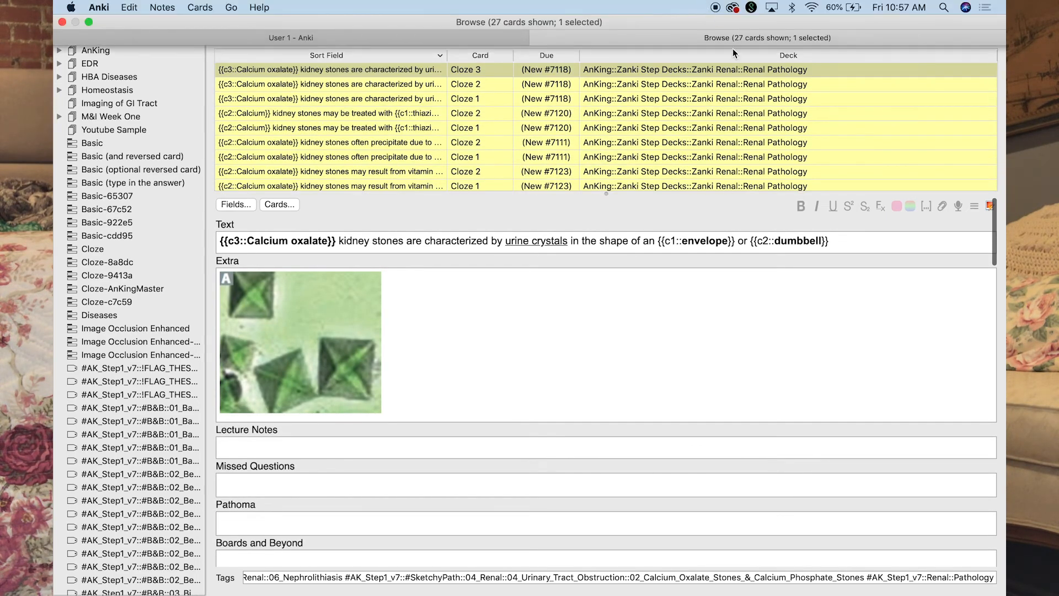
- Broaden the card search to "kidney stones"
key("BackSpace")
key("BackSpace")
key("BackSpace")
key("BackSpace")
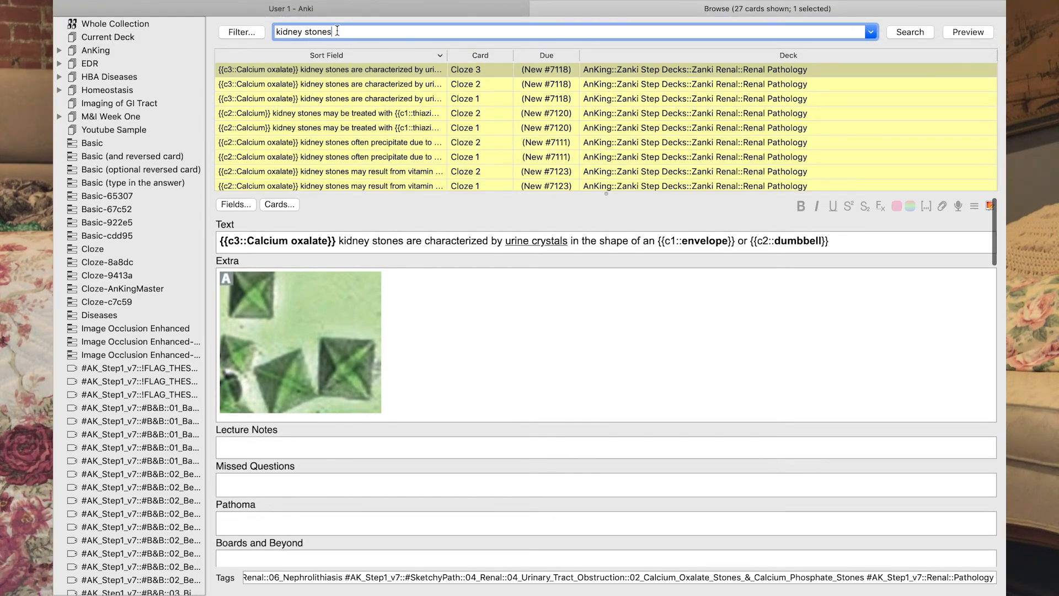
key("Return")
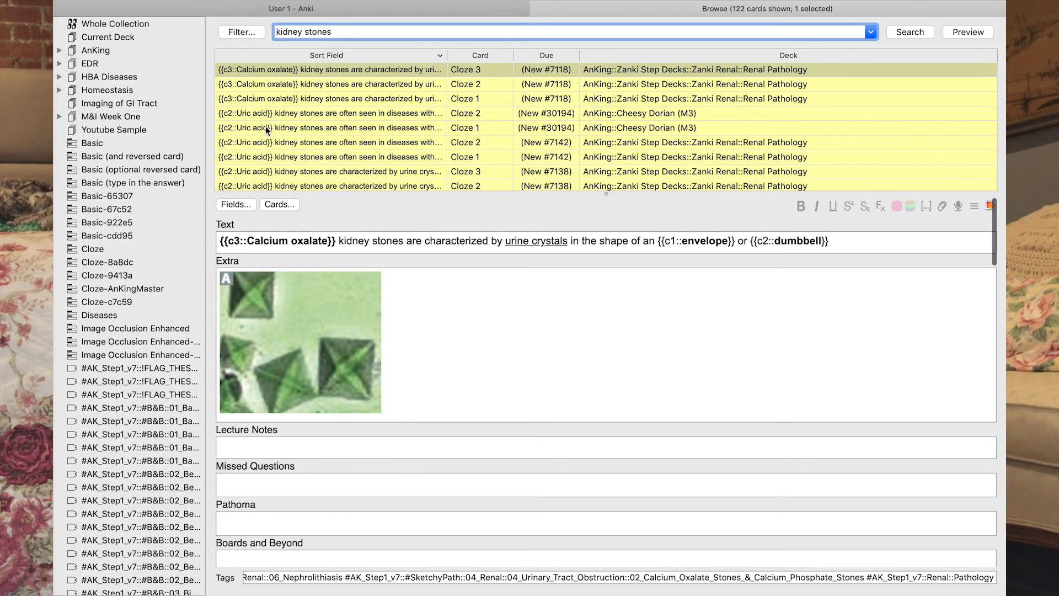
- Show the cards of the whole collection, followed by those of AnKing's Zanki Pharmacology subdeck
left_click(123, 25)
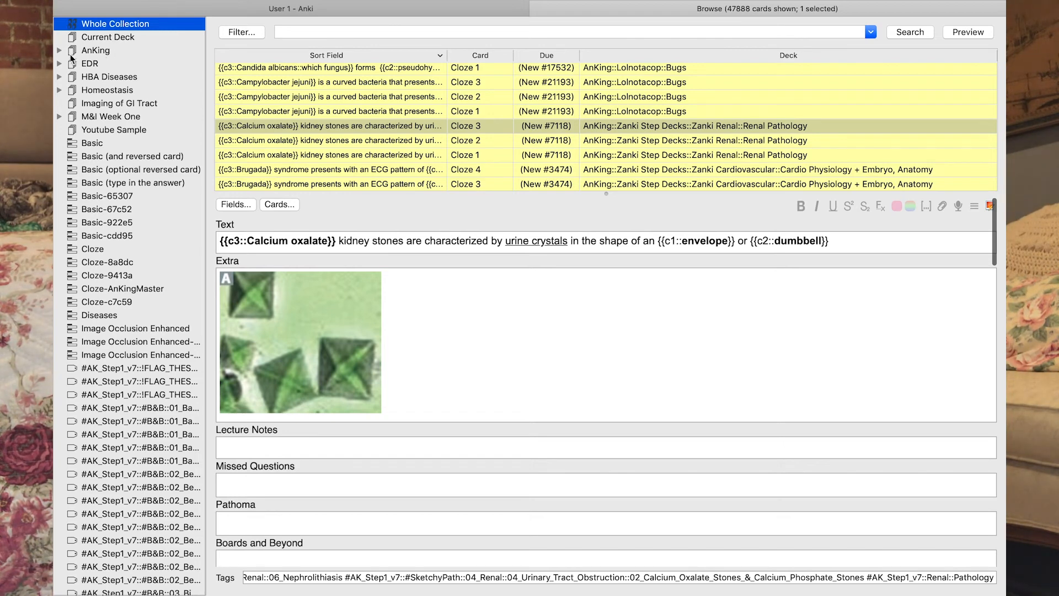
left_click(59, 51)
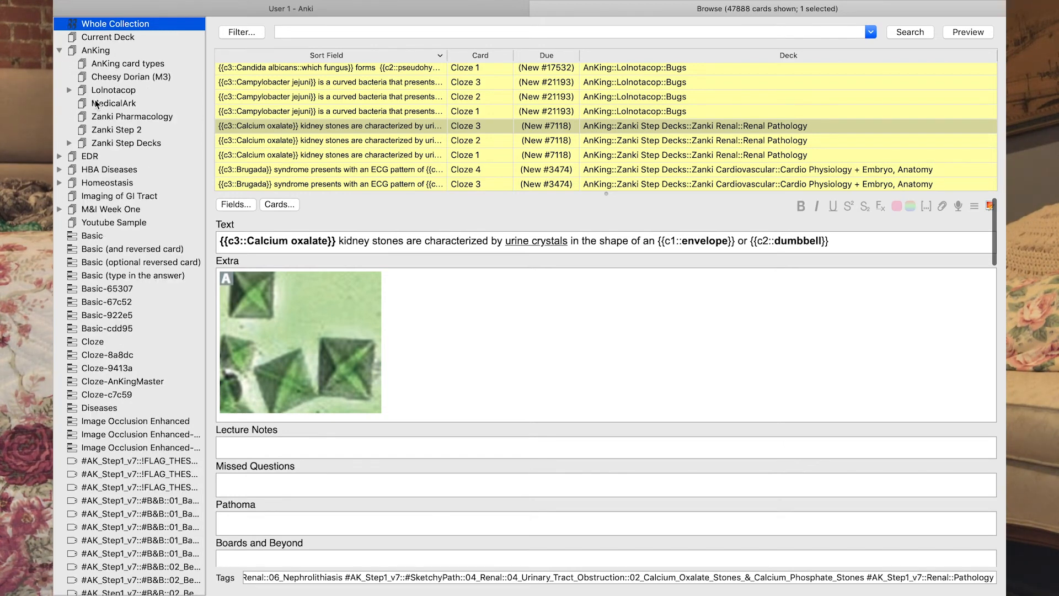
left_click(105, 122)
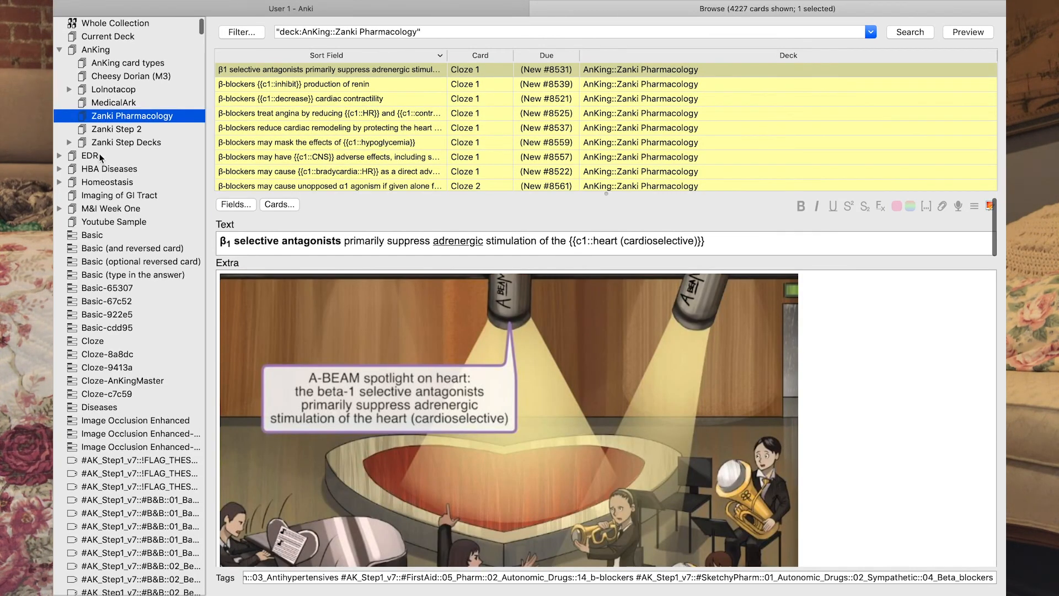
- Look through the cards of EDR's Bone and Cartilage subdeck, and close the card browser
scroll(92, 148, "down", 2)
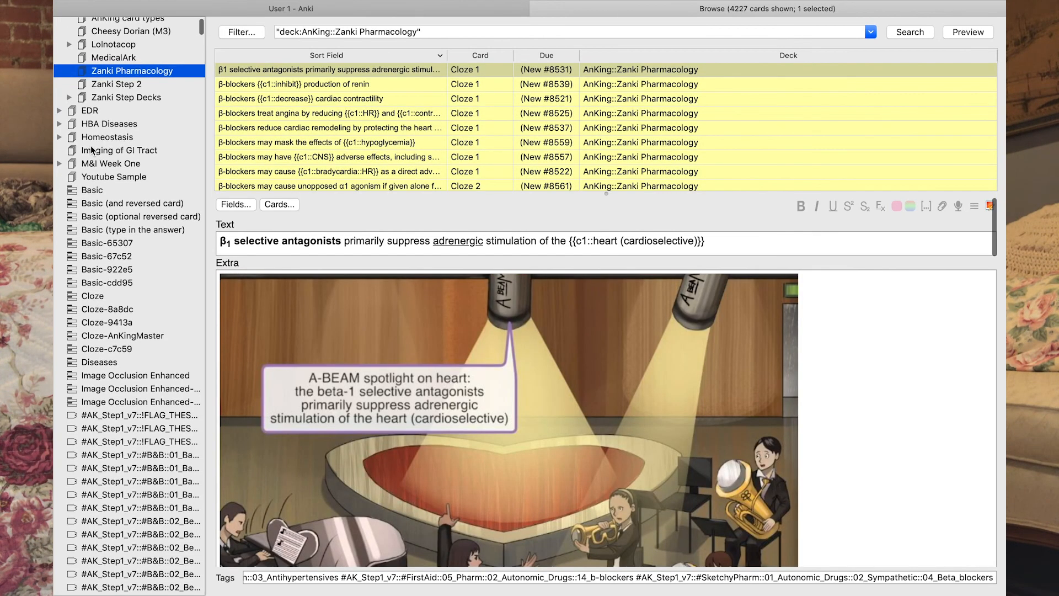
left_click(60, 111)
left_click(123, 178)
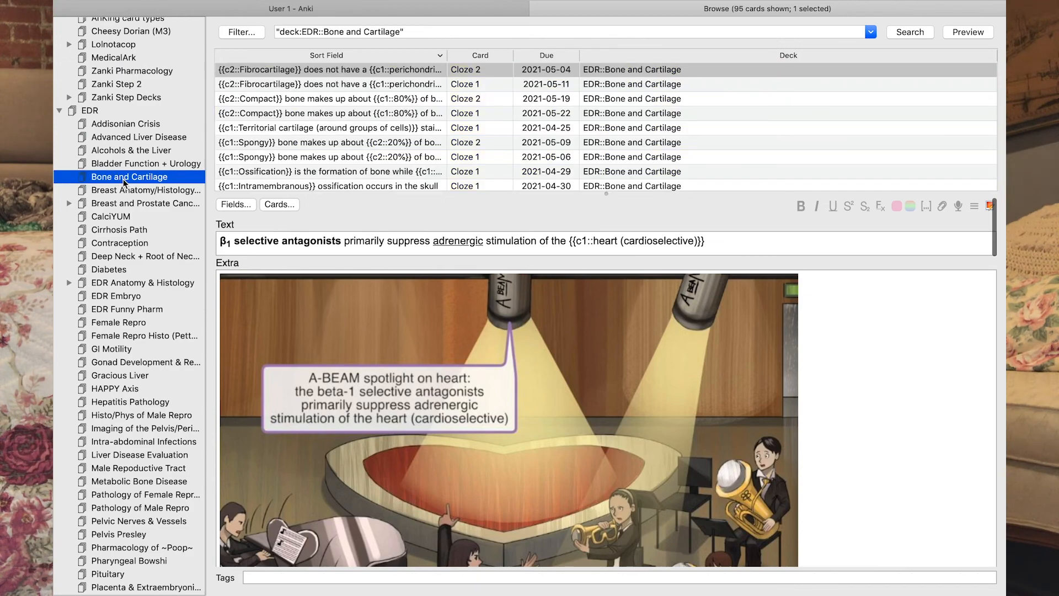
scroll(331, 125, "down", 2)
scroll(331, 124, "down", 15)
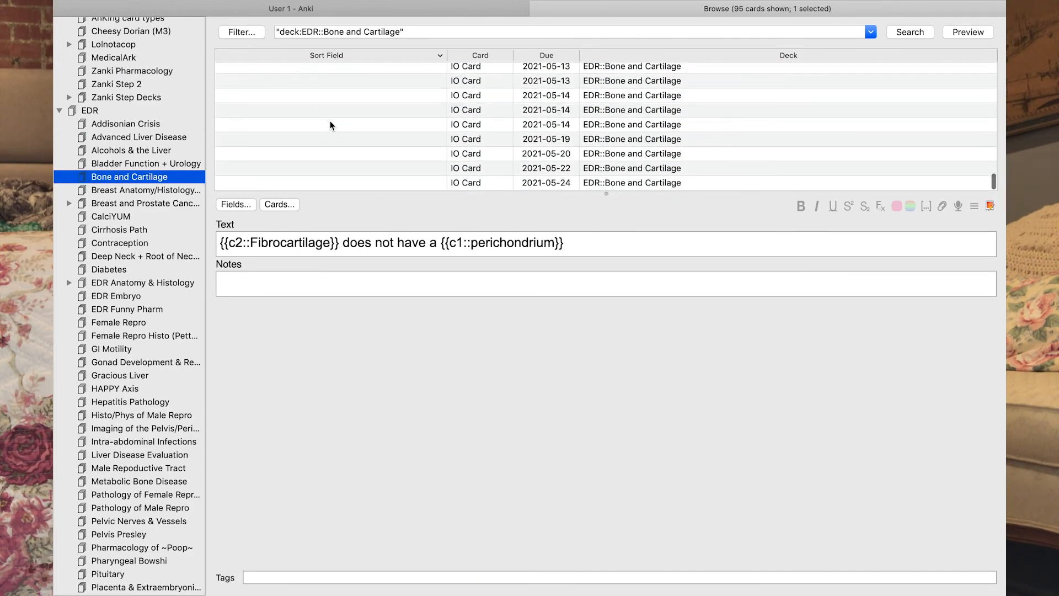
scroll(330, 123, "up", 15)
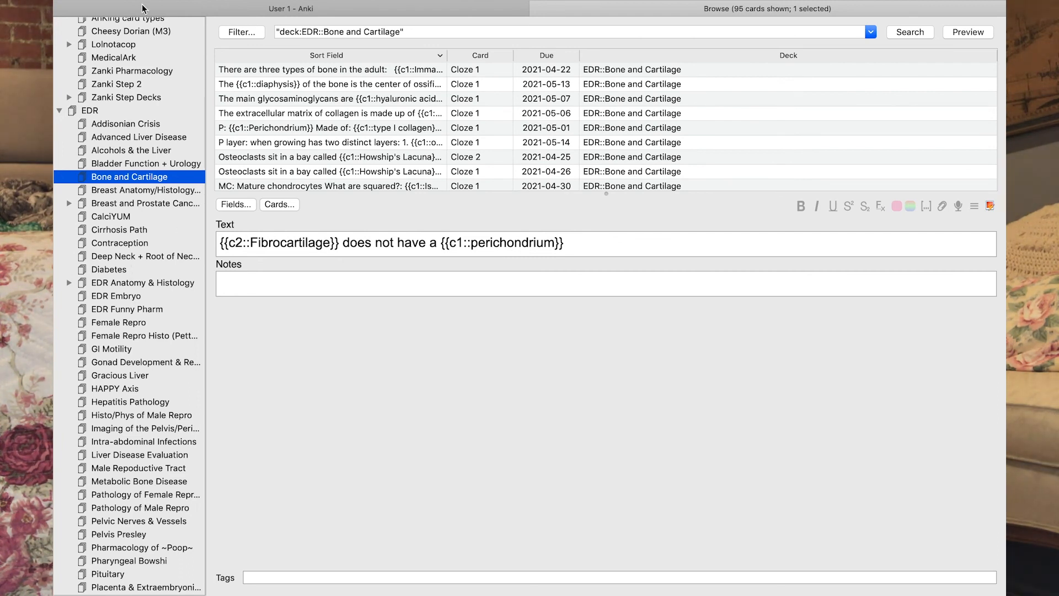
mouse_move(142, 3)
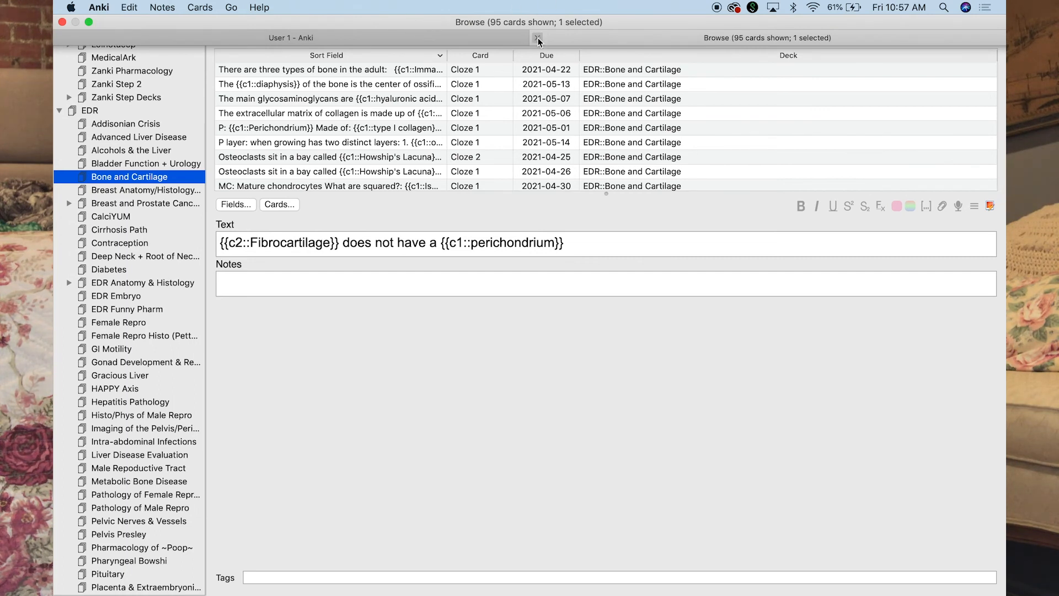
key("Escape")
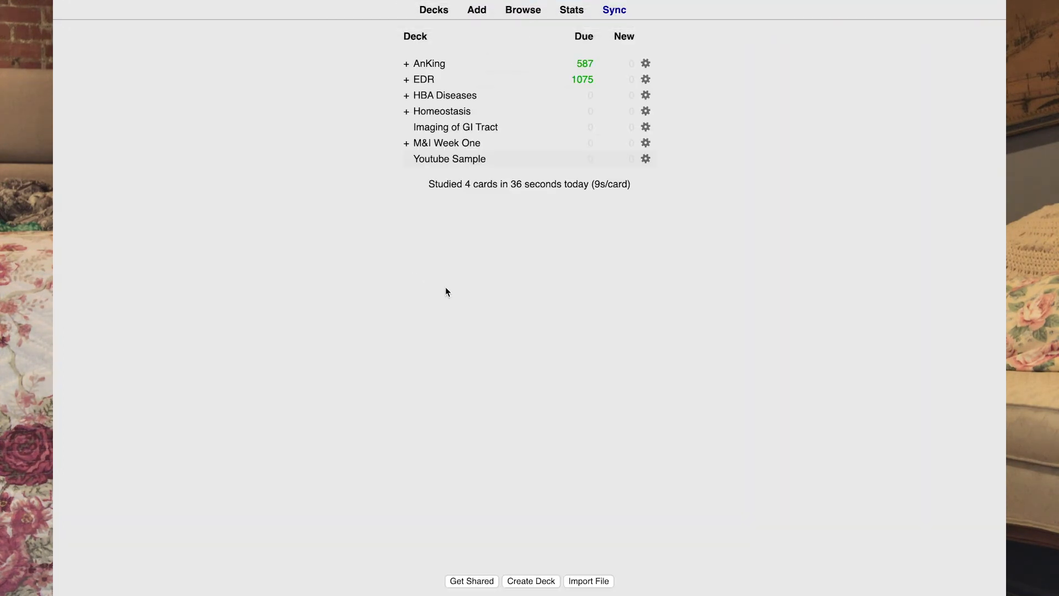
- Export EDR's Bone and Cartilage deck as an Anki Deck Package with media but no scheduling information, saving it to the Desktop as "EDR__Bone and Cartilage"
left_click(407, 82)
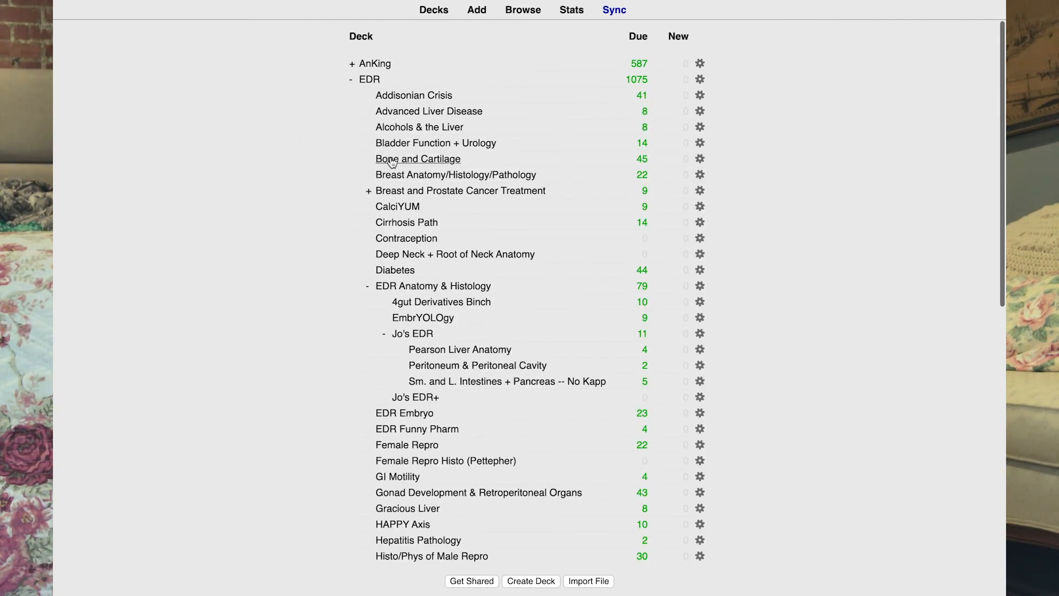
left_click(699, 160)
left_click(725, 192)
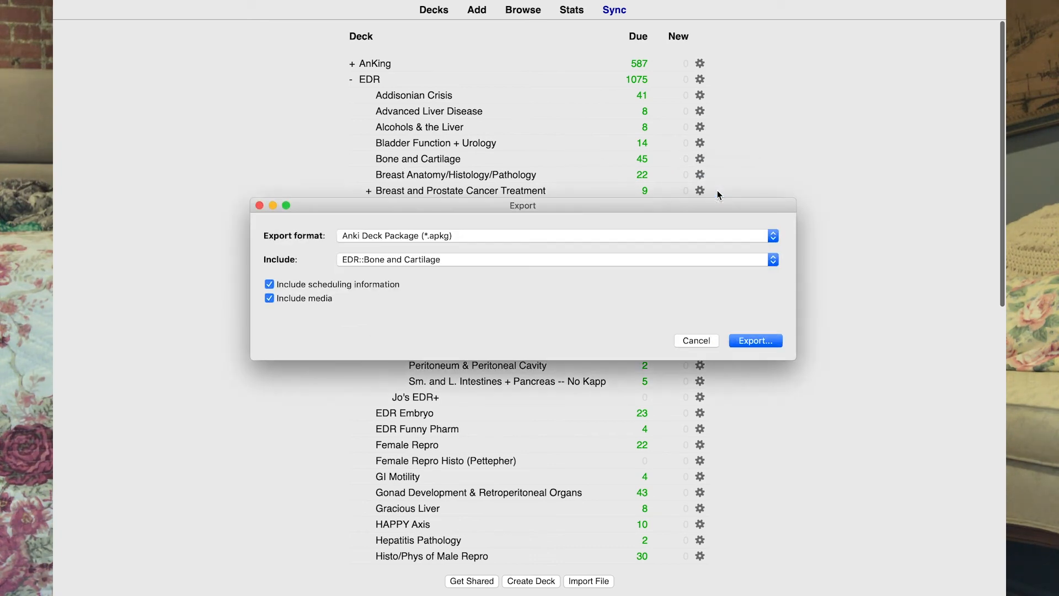
left_click(268, 283)
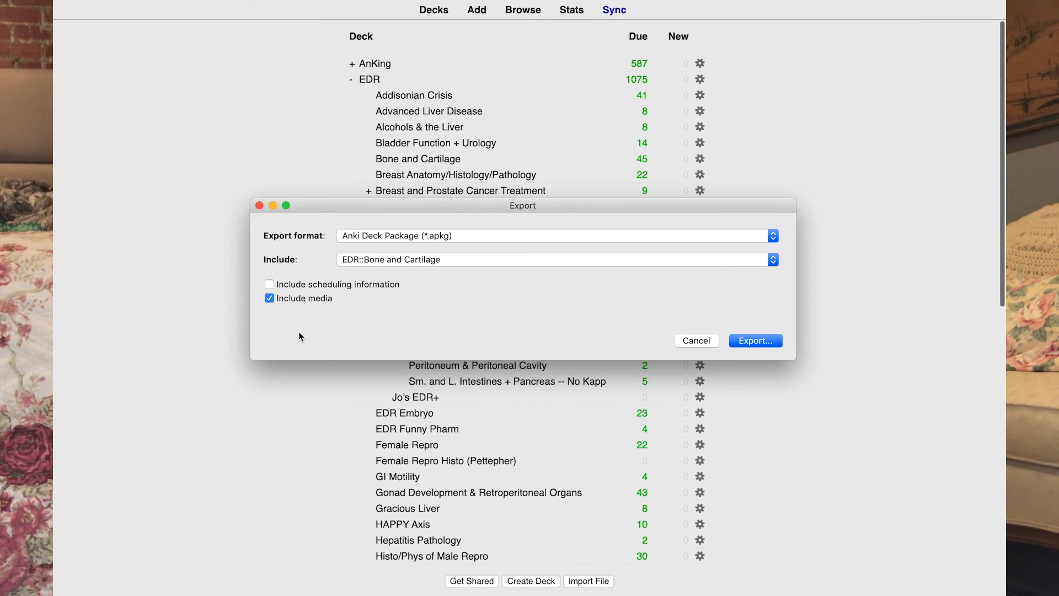
left_click(752, 343)
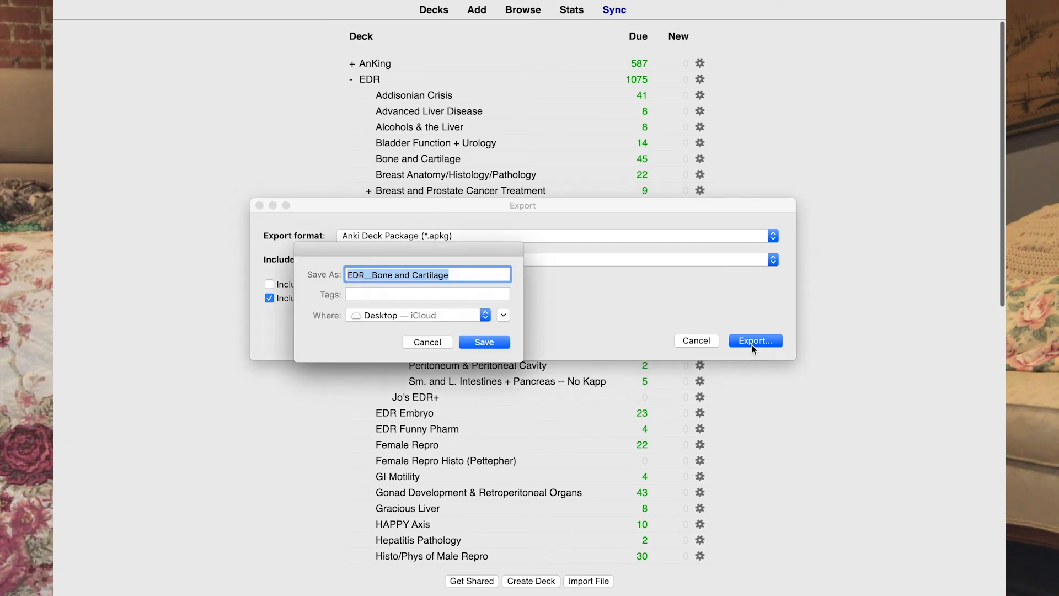
left_click(476, 342)
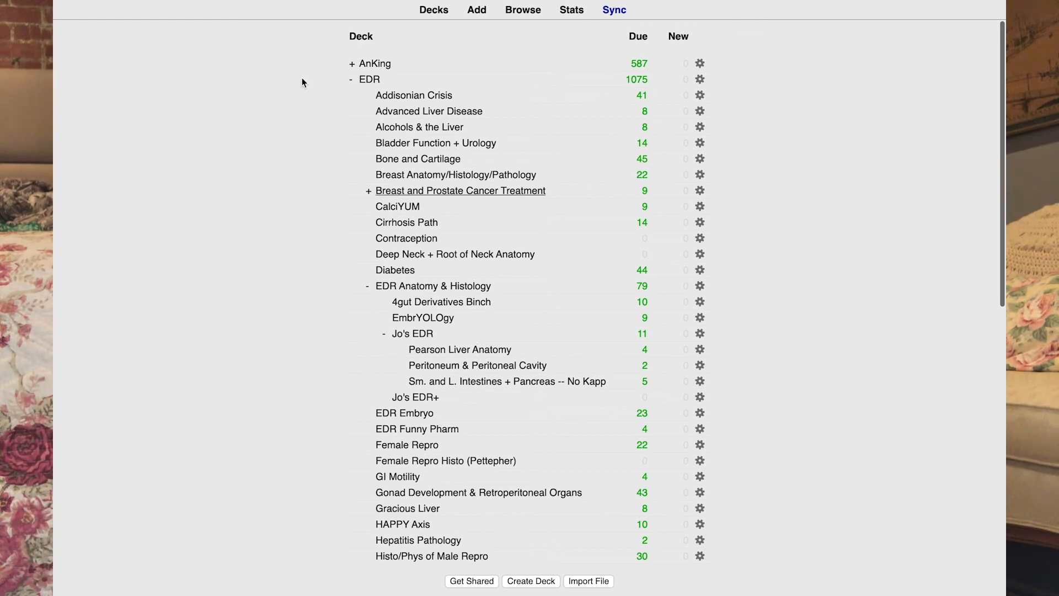
left_click(354, 81)
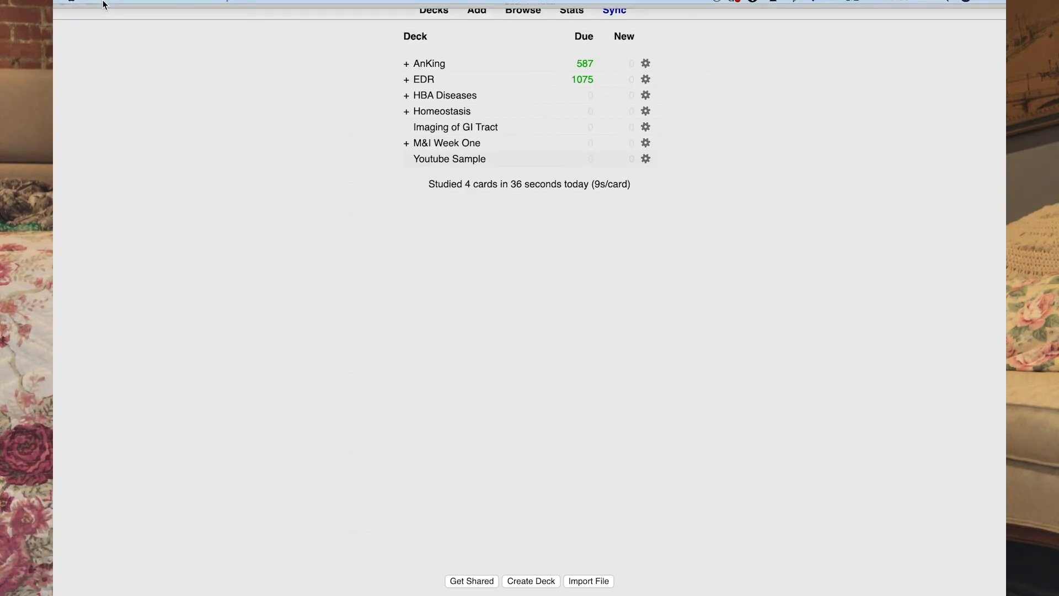